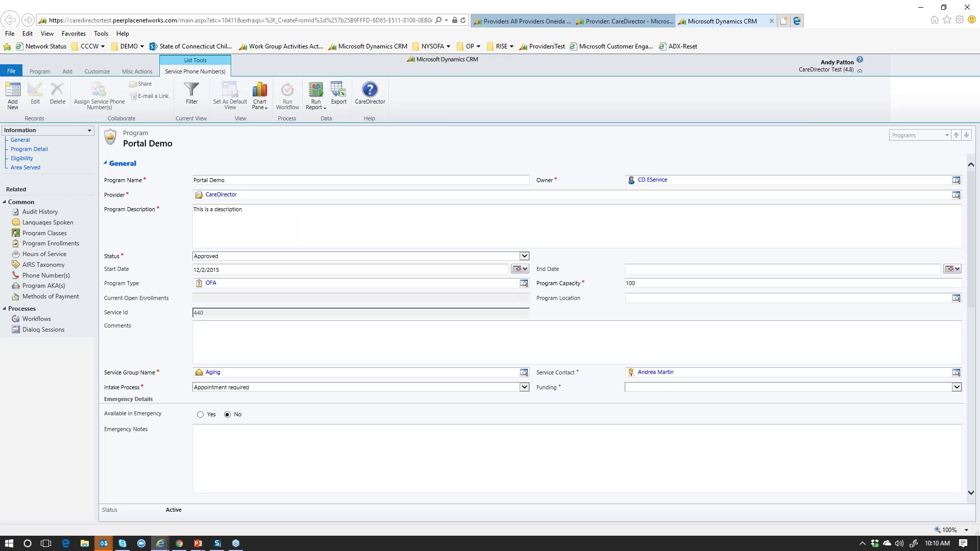
# Start a new AIRS Taxonomy link for the Portal Demo program and open the record lookup for its taxonomy term
pyautogui.click(43, 265)
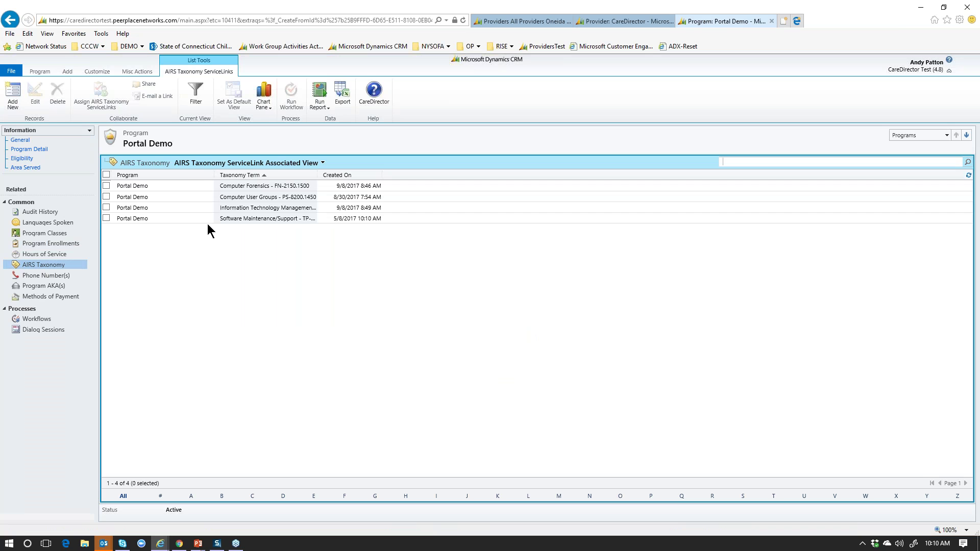
pyautogui.click(13, 94)
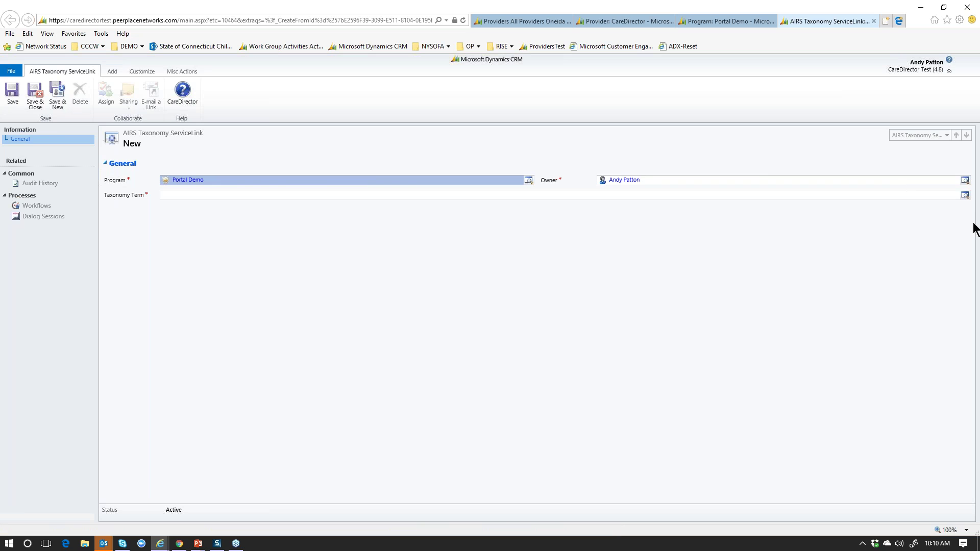
pyautogui.click(965, 195)
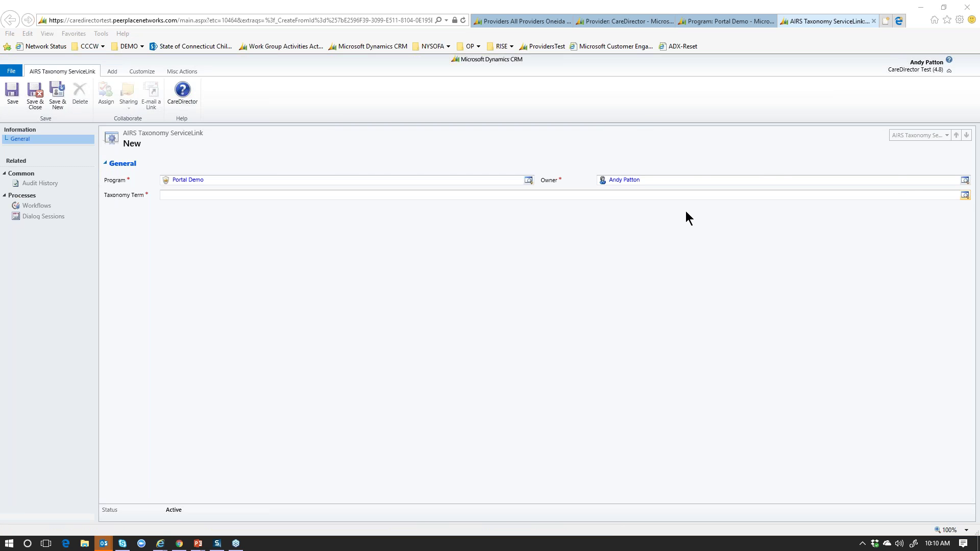
pyautogui.moveTo(443, 122); pyautogui.dragTo(357, 18)
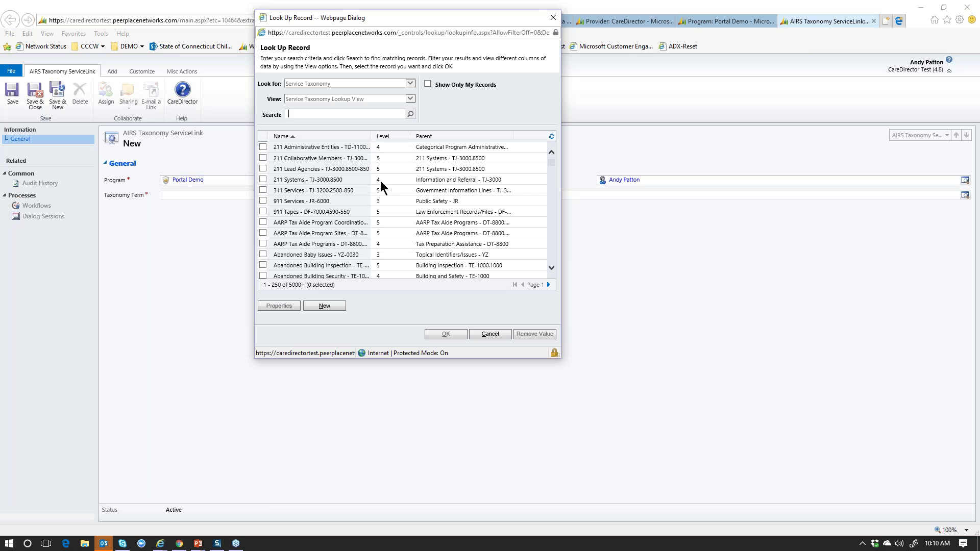
# Sort the taxonomy terms by level in the lookup and examine the terms and their parents from level 1 to level 3
pyautogui.click(384, 136)
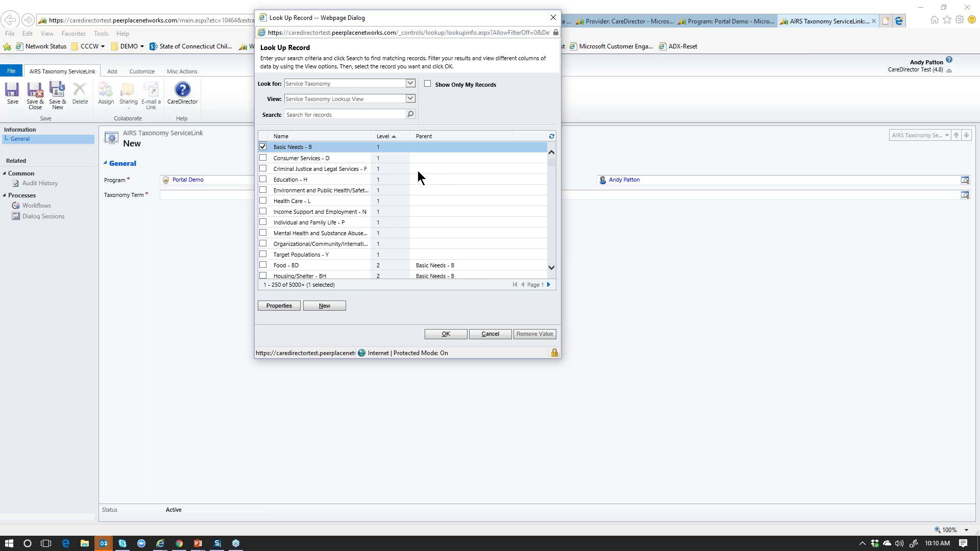
pyautogui.click(307, 149)
pyautogui.scroll(-1, 314, 246)
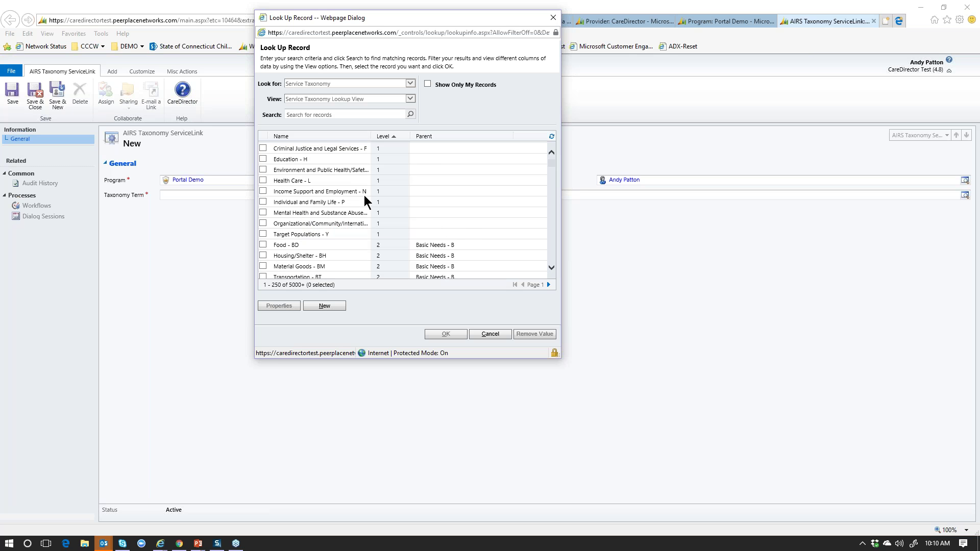
pyautogui.scroll(-3, 363, 195)
pyautogui.scroll(-8, 353, 171)
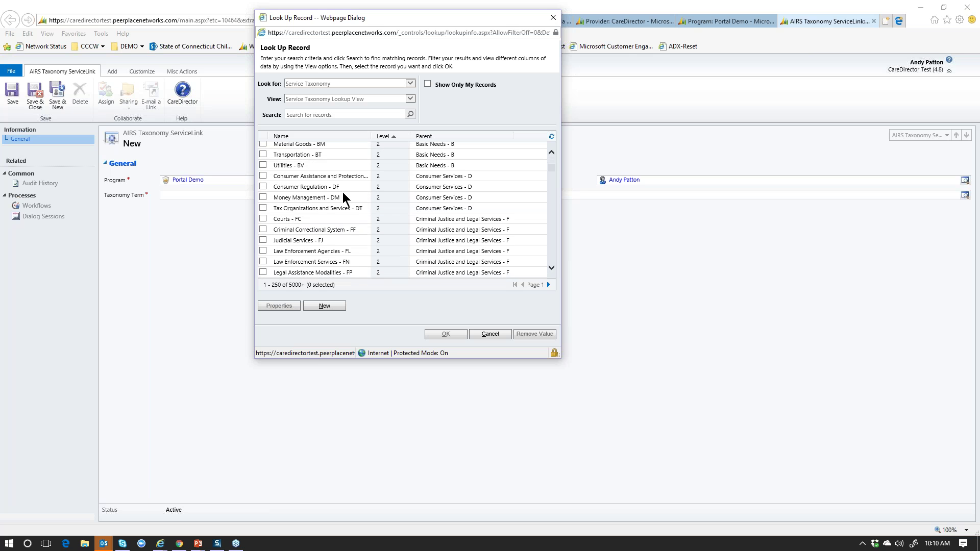
pyautogui.scroll(-15, 357, 194)
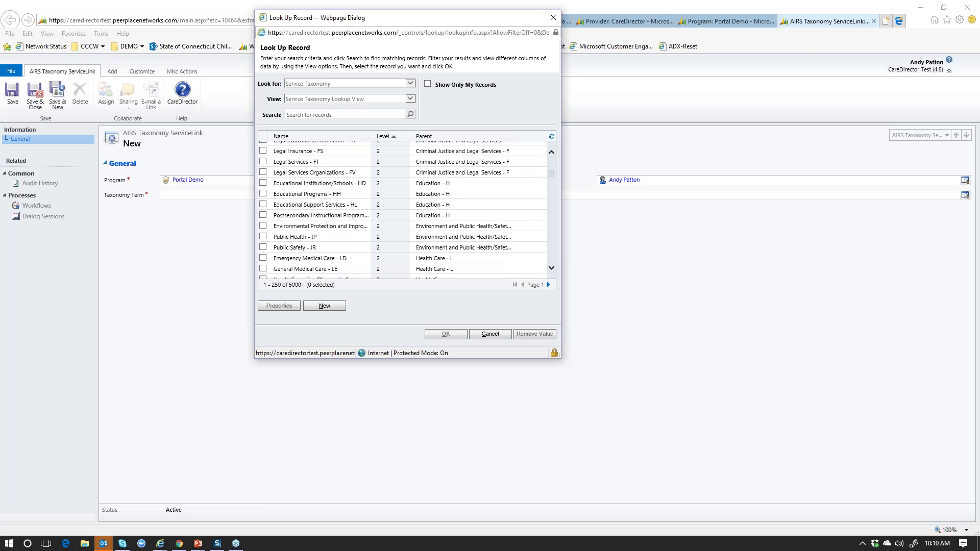
pyautogui.scroll(-15, 403, 210)
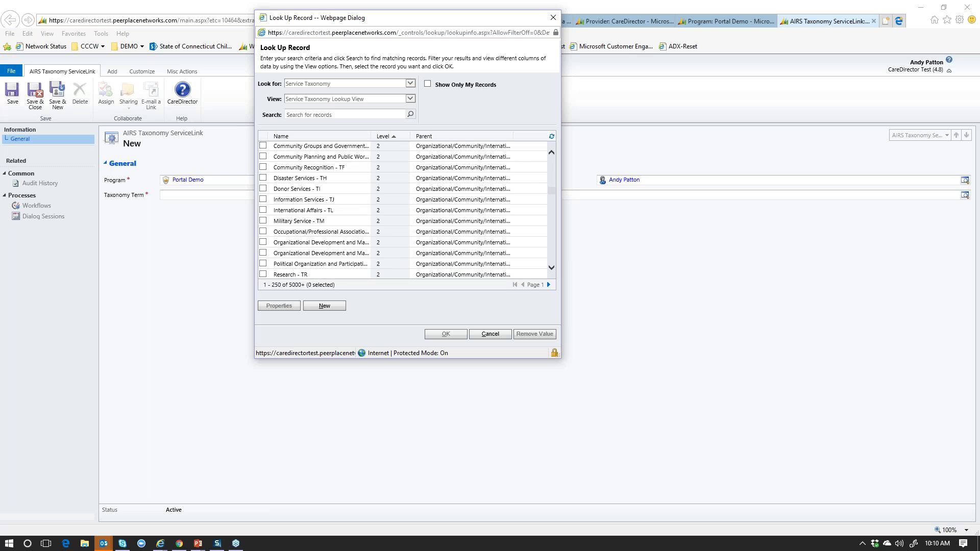
pyautogui.scroll(-2, 369, 198)
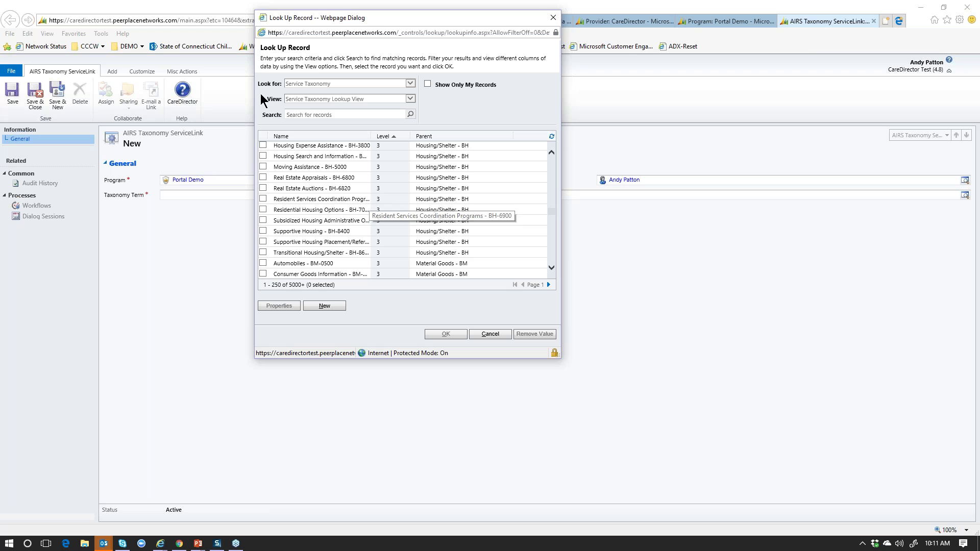
# Search the taxonomy terms for "training", assign the level 3 Training and Employment Programs term, and save and close the link
pyautogui.click(321, 115)
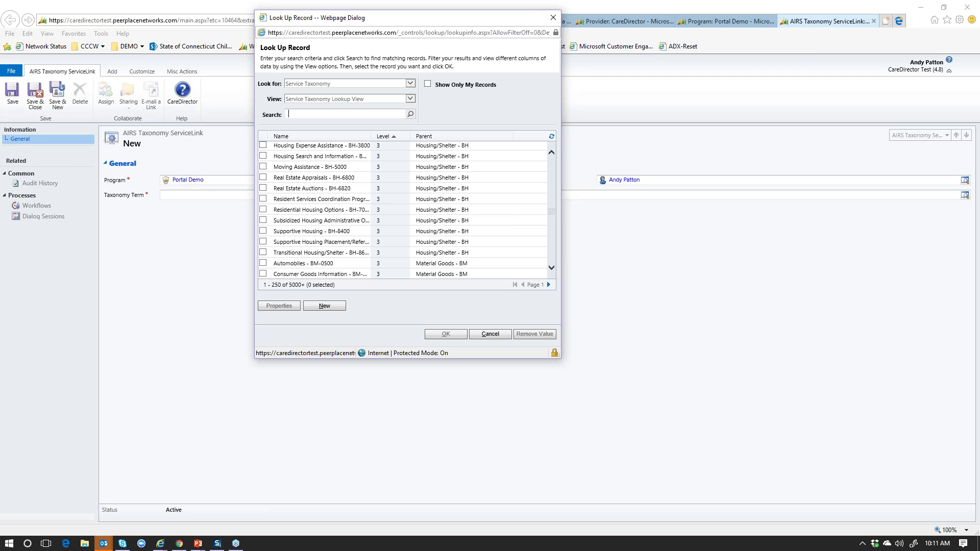
pyautogui.write('training')
pyautogui.press('Return')
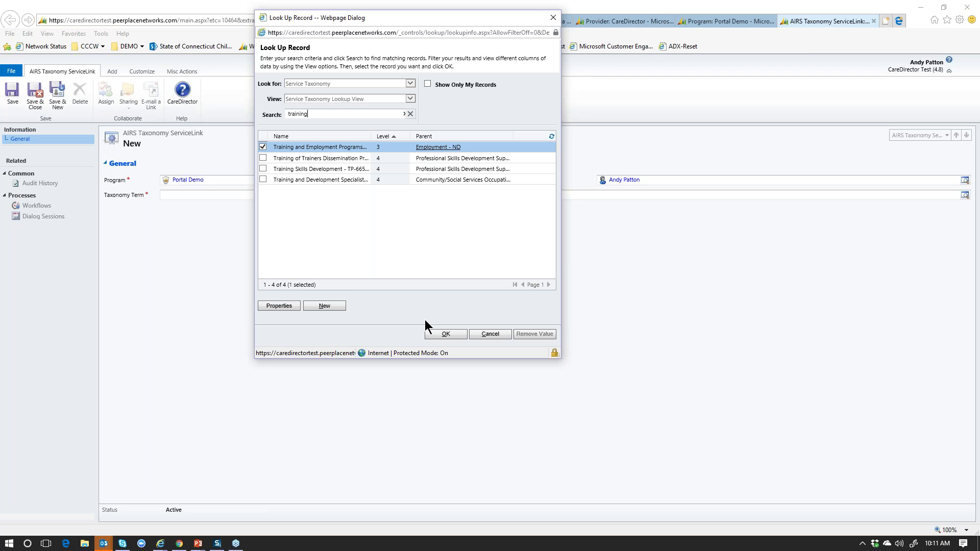
pyautogui.click(445, 334)
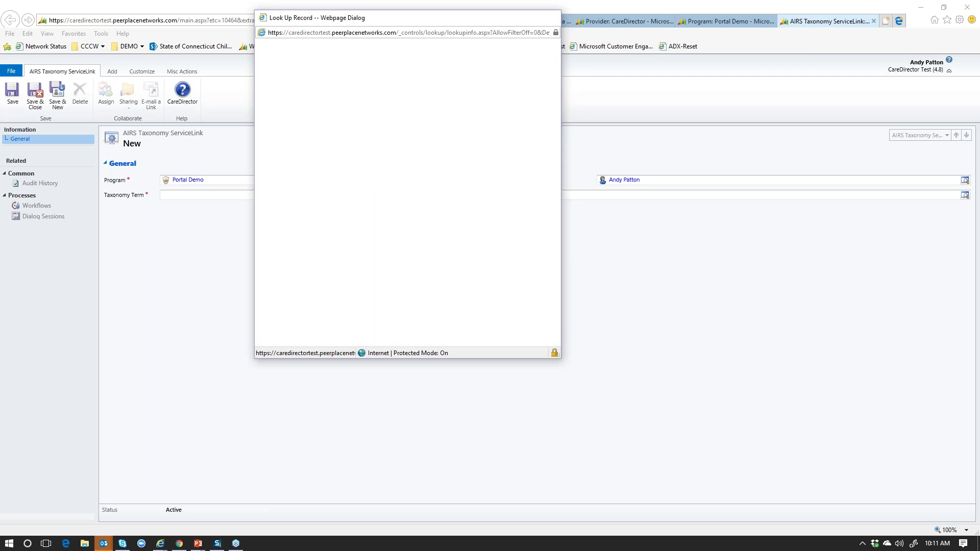
pyautogui.click(232, 219)
pyautogui.click(30, 103)
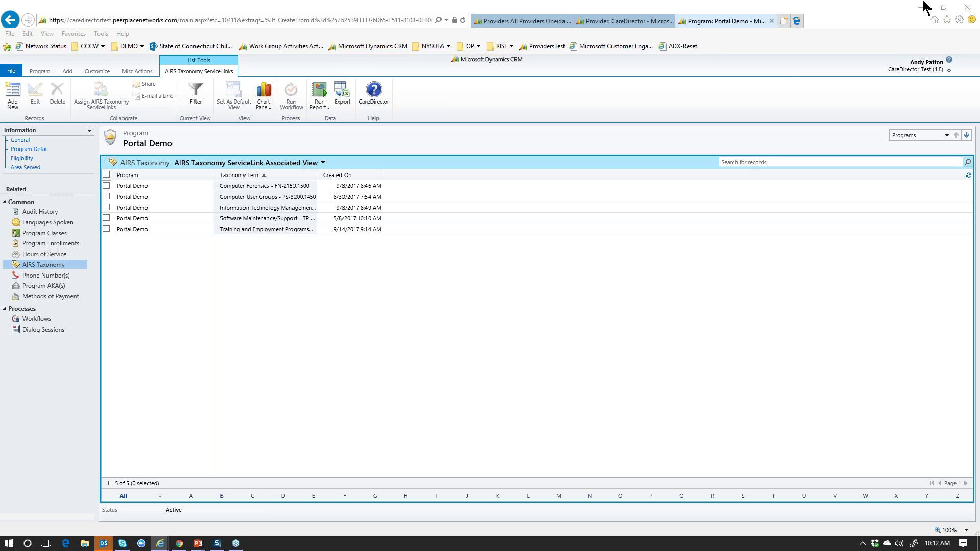
# Go to the Service Taxonomy Terms in the system's taxonomy configuration and open the Taxonomy Tree View
pyautogui.click(507, 22)
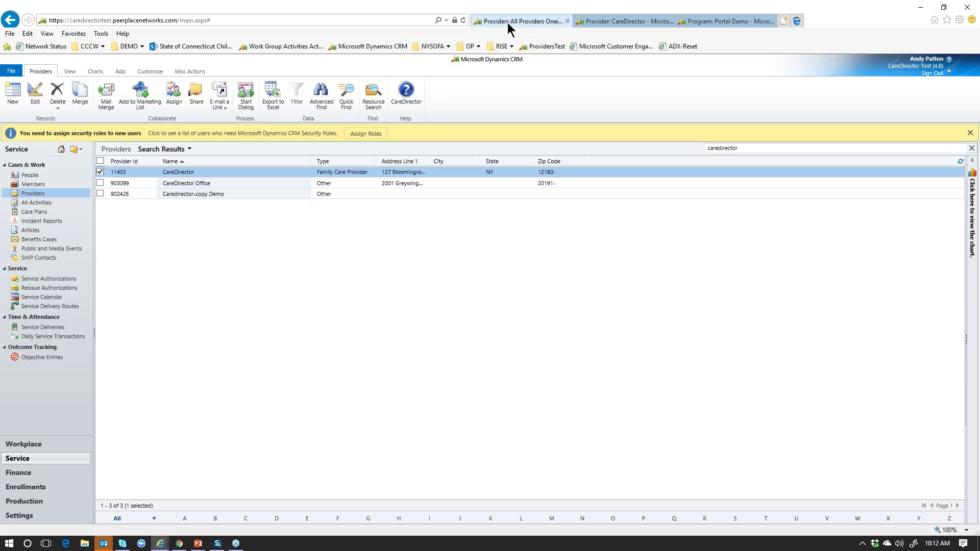
pyautogui.click(19, 515)
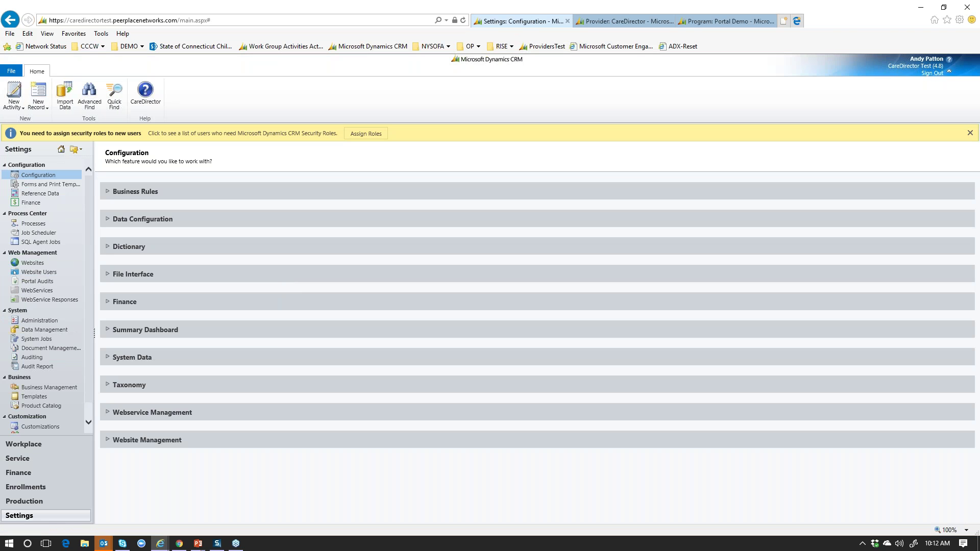
pyautogui.click(118, 386)
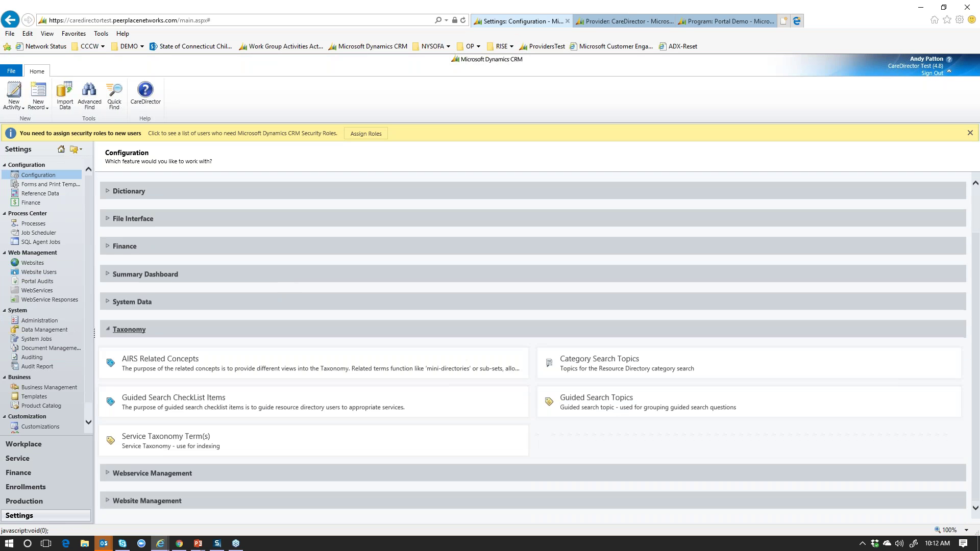
pyautogui.click(371, 443)
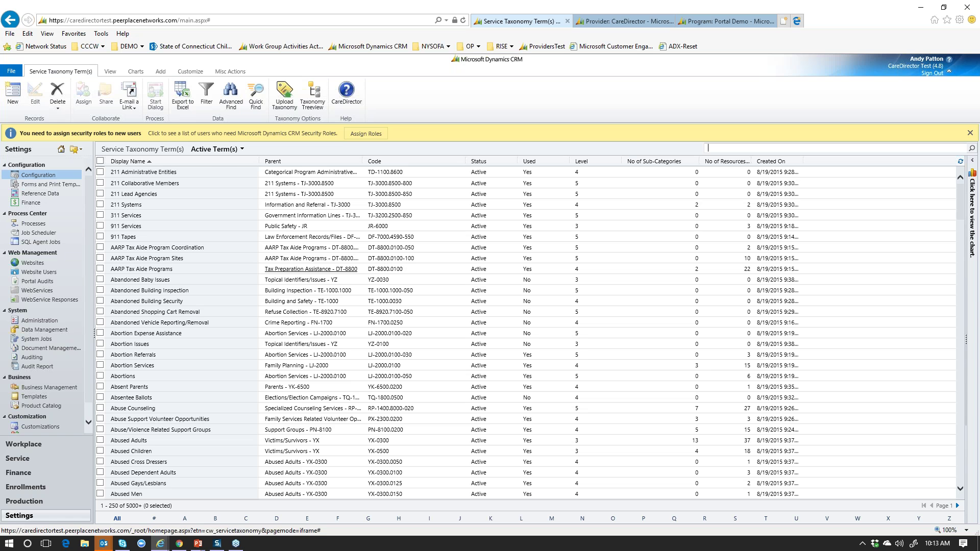
pyautogui.click(305, 102)
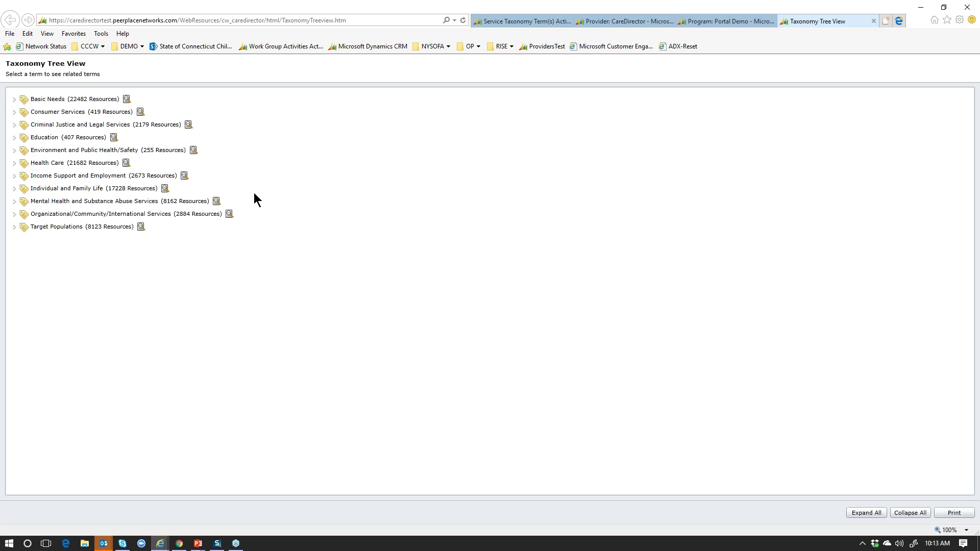
# Expand Health Care, Health Supportive Services and Anatomical Gifts in the taxonomy tree, and switch to the PowerPoint slide show
pyautogui.click(14, 163)
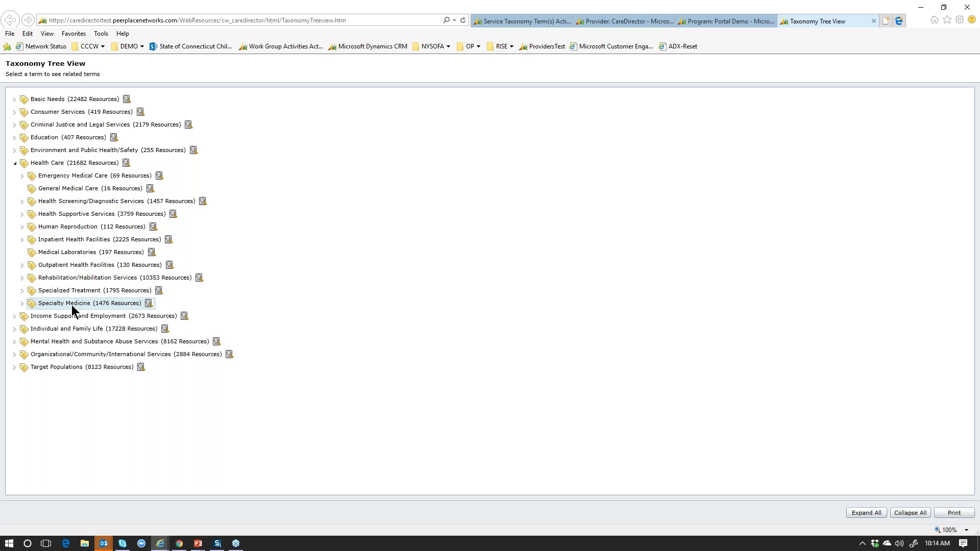
pyautogui.click(21, 214)
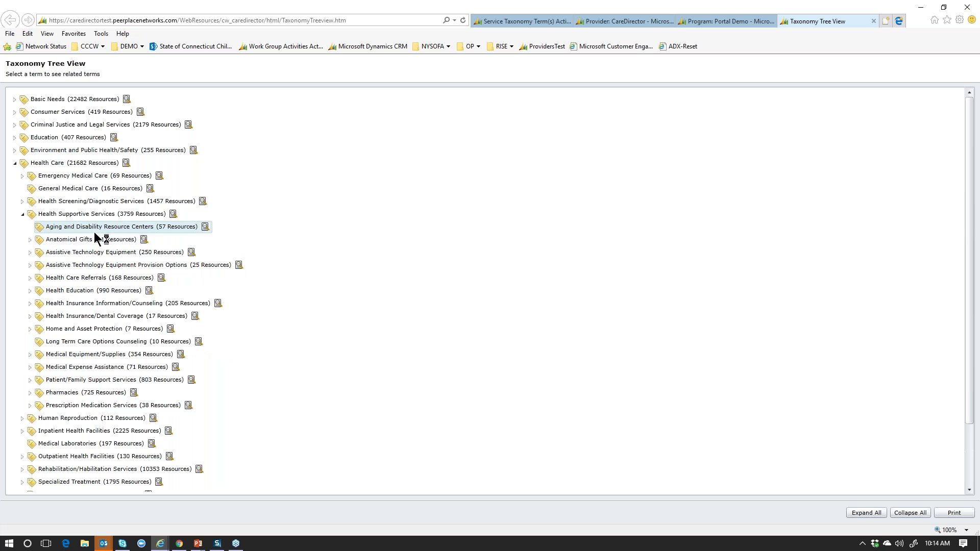
pyautogui.click(30, 239)
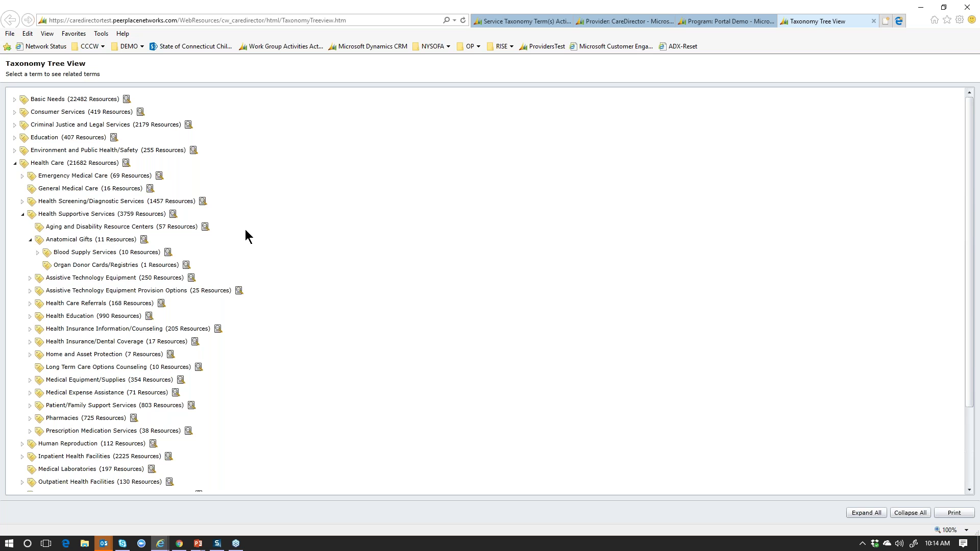
pyautogui.hotkey('alt', 'Tab')
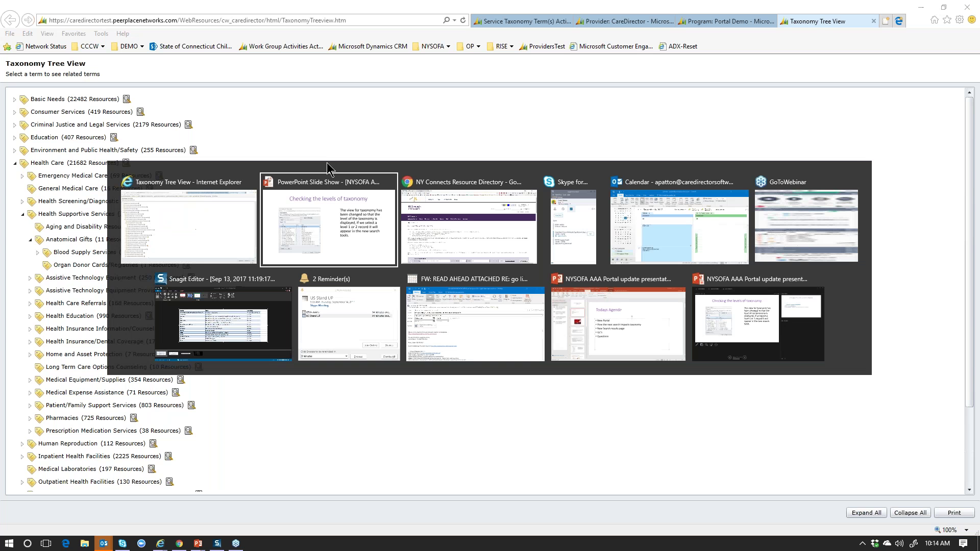
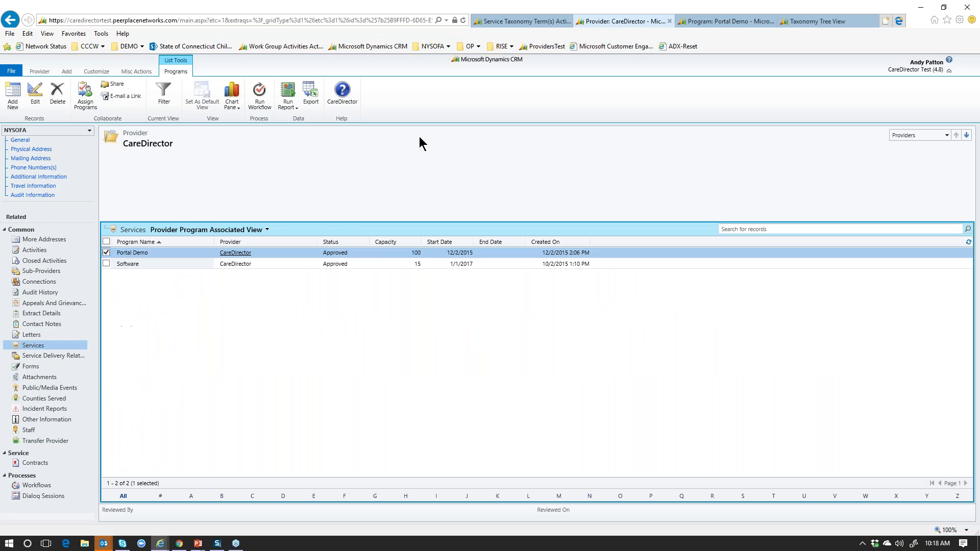
# Return to the home dashboard page and display the personal Programs dashboard from My Dashboards
pyautogui.click(691, 22)
pyautogui.click(513, 21)
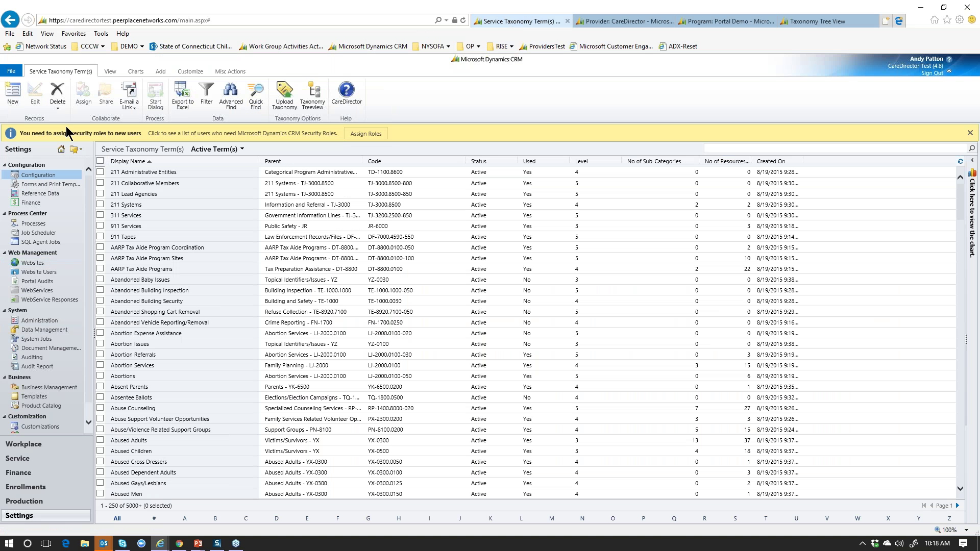
pyautogui.click(61, 149)
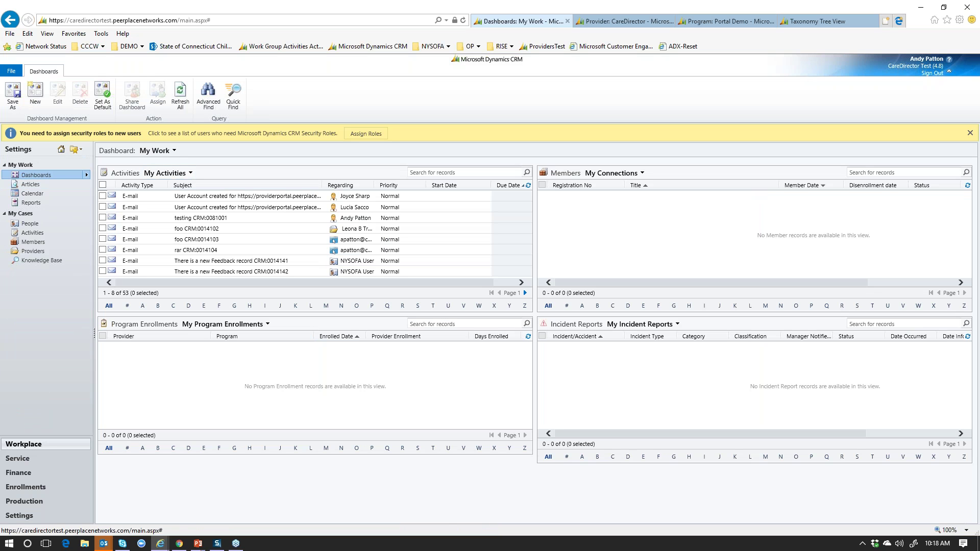
pyautogui.click(173, 150)
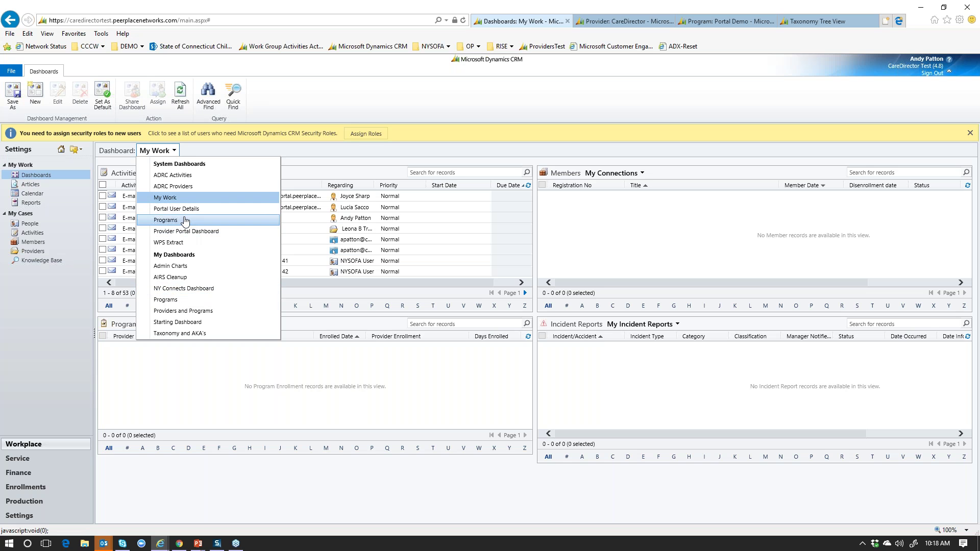
pyautogui.click(171, 300)
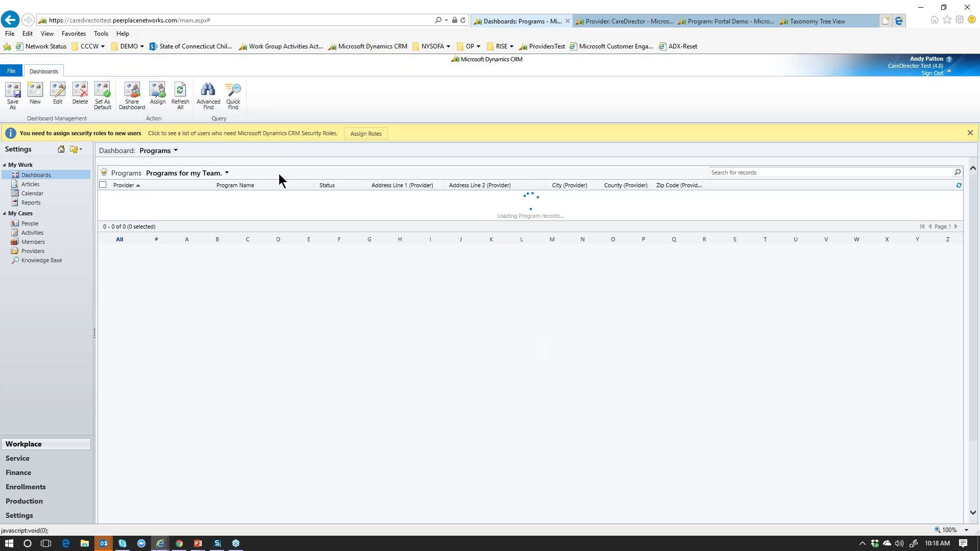
pyautogui.click(153, 152)
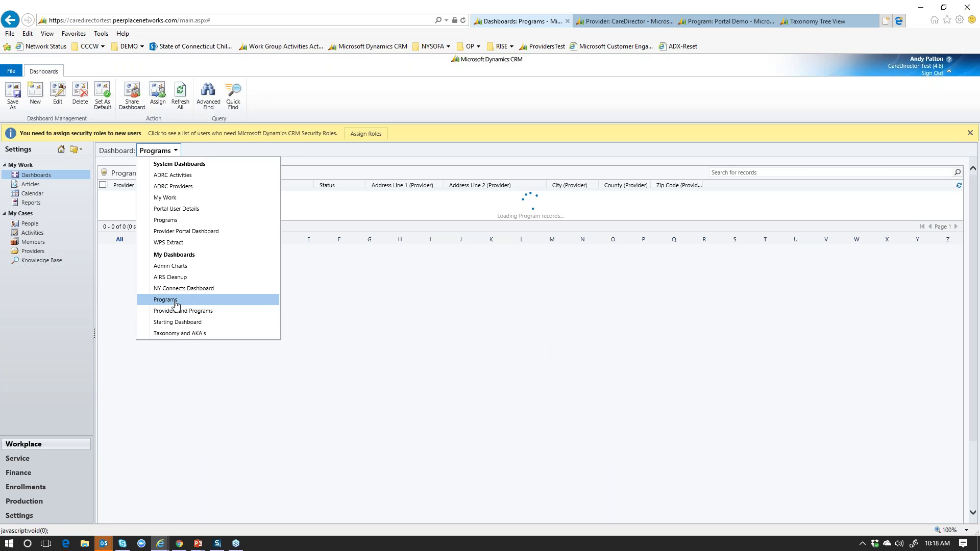
pyautogui.click(173, 301)
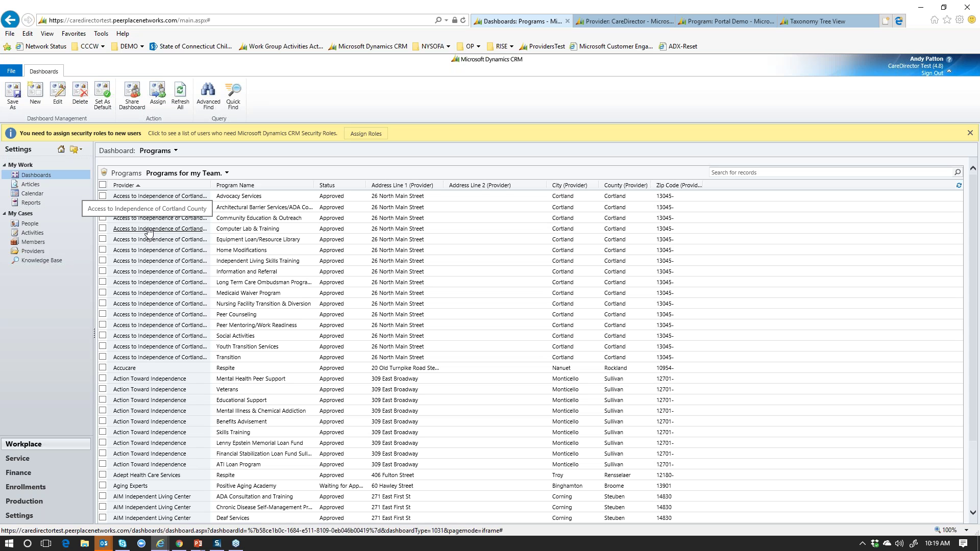
# Change the dashboard's program list to the Programs without Description view
pyautogui.click(171, 151)
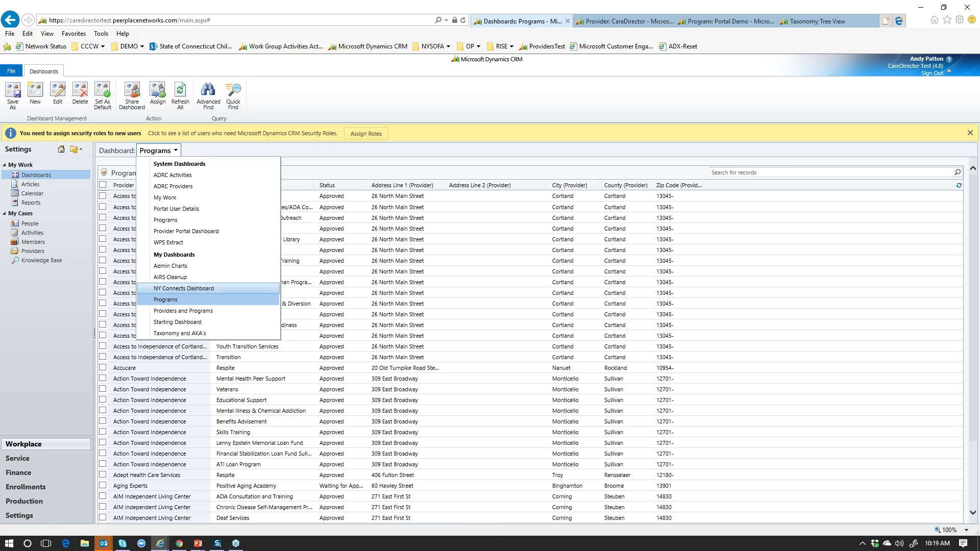
pyautogui.click(344, 161)
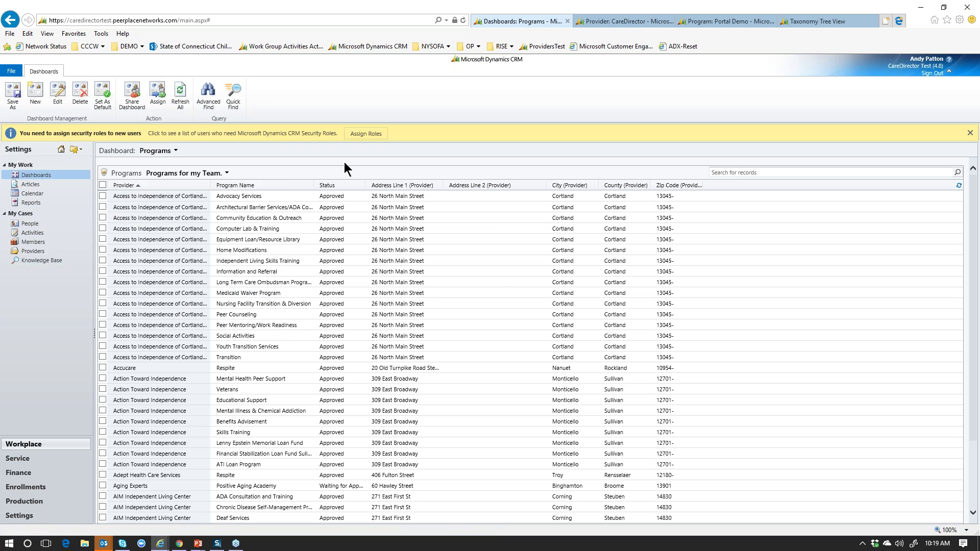
pyautogui.click(221, 174)
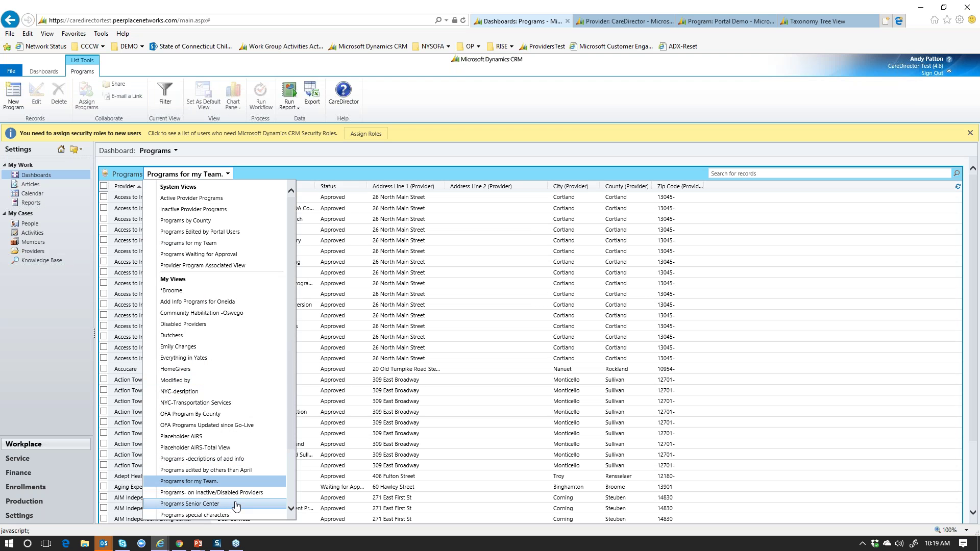
pyautogui.scroll(-2, 236, 505)
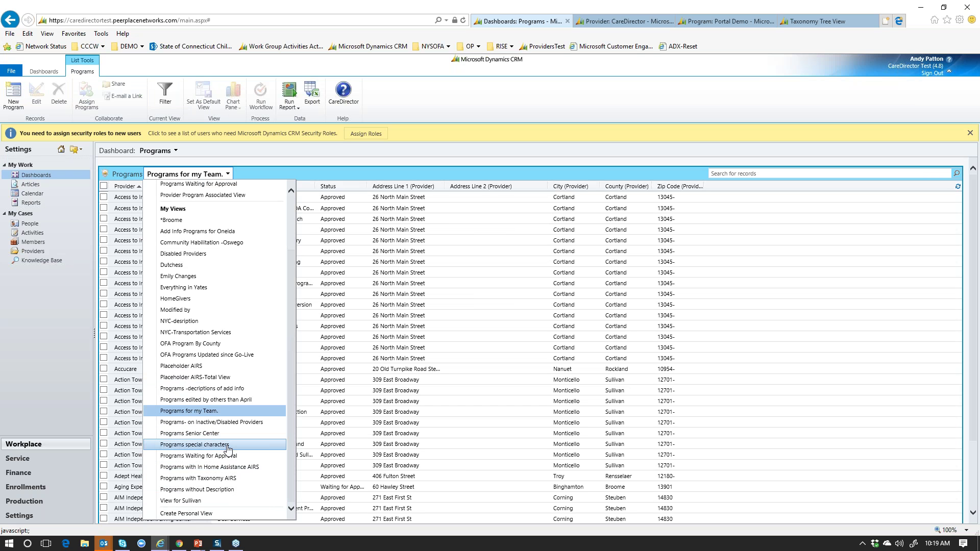
pyautogui.click(226, 491)
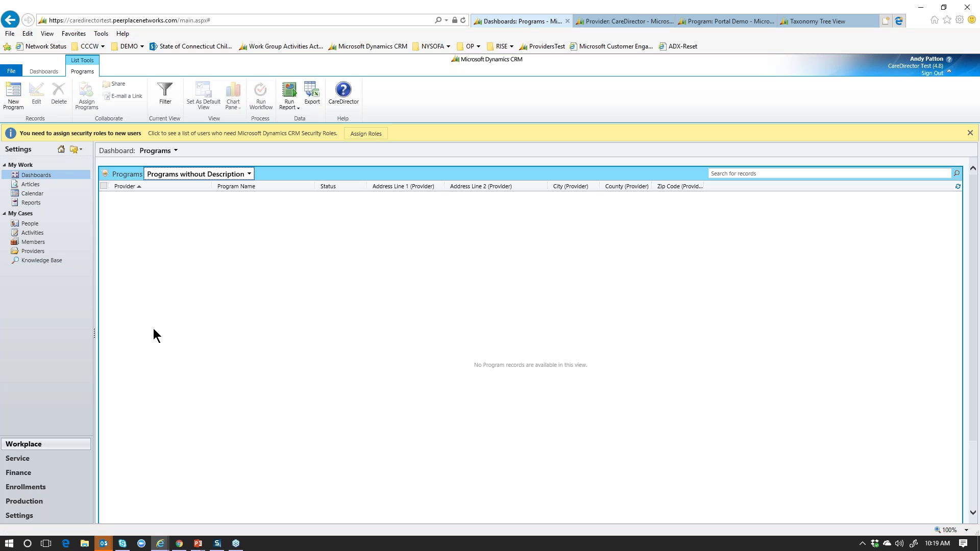
# Browse the system and personal views available for the dashboard's program list
pyautogui.click(170, 174)
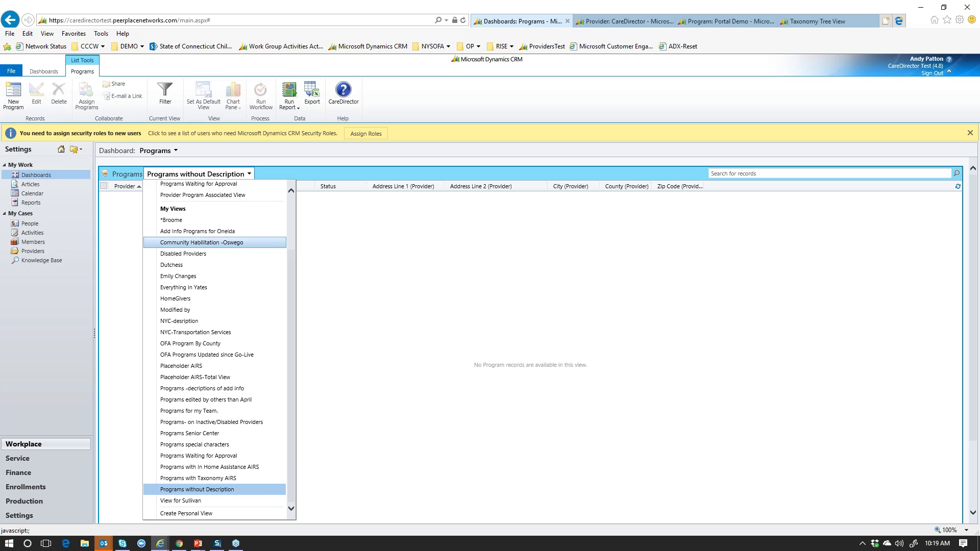
pyautogui.scroll(3, 236, 240)
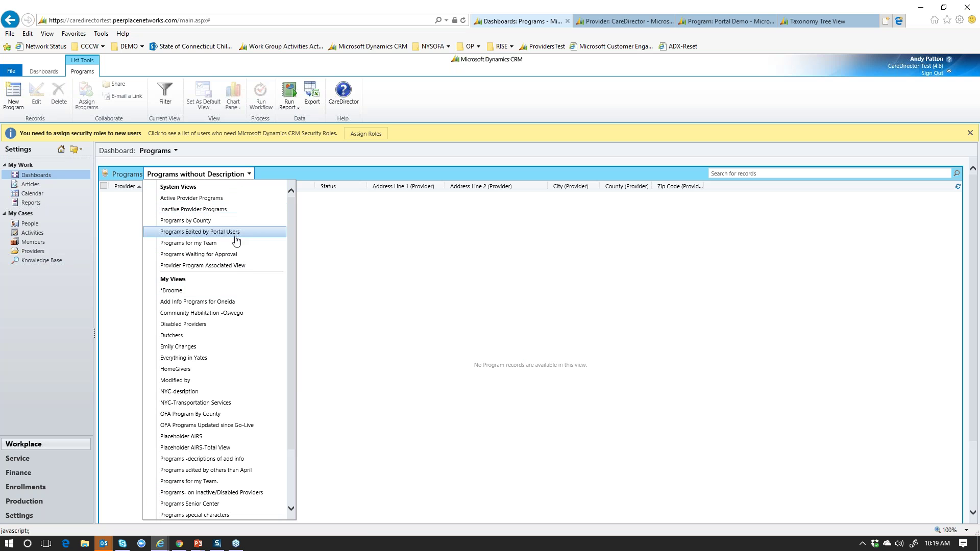
pyautogui.click(369, 308)
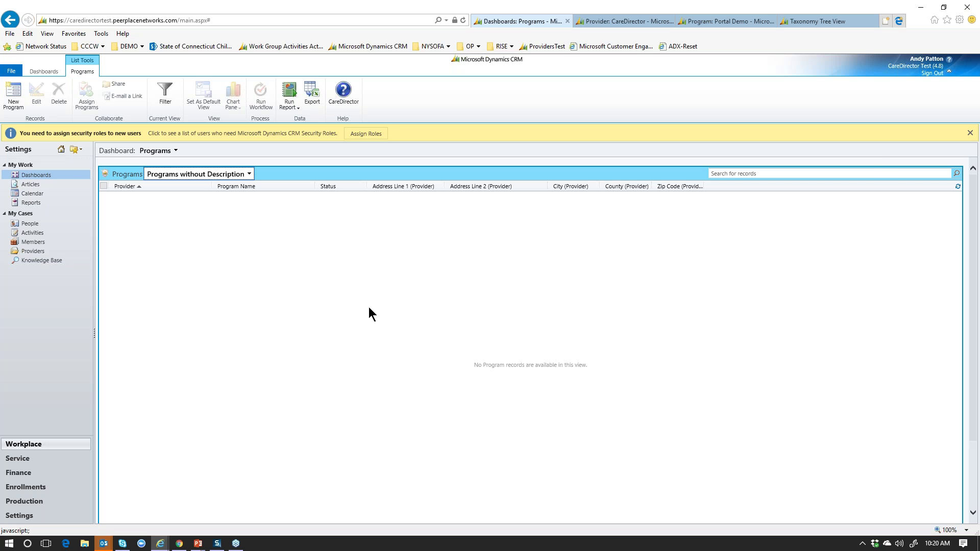
# Switch to PowerPoint and run the slide show from slide 14, swapping Presenter View with the slide show
pyautogui.hotkey('alt', 'Tab')
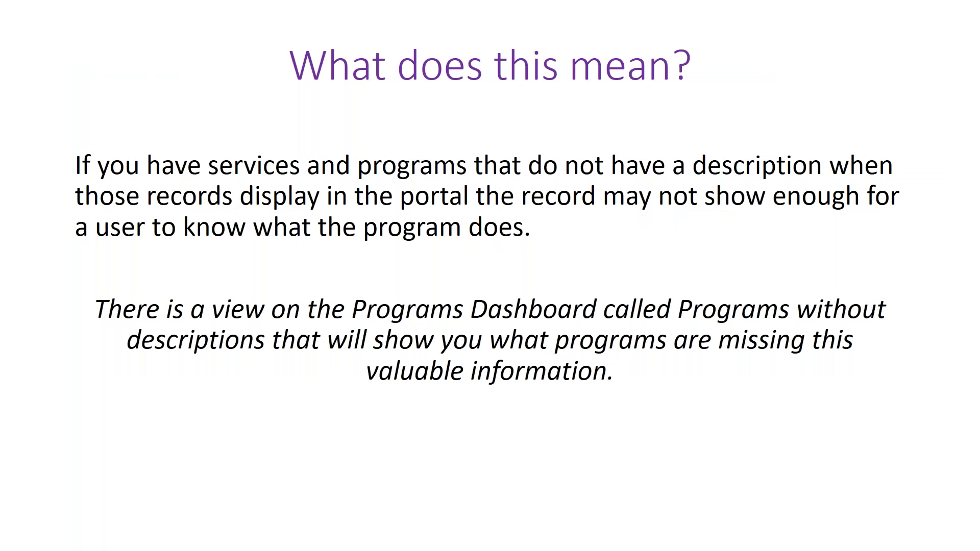
pyautogui.hotkey('alt', 'Tab')
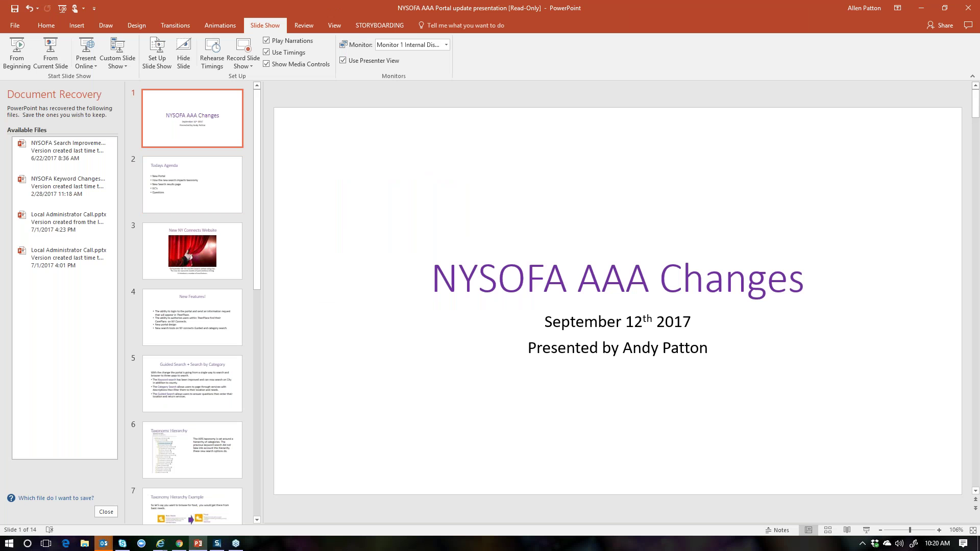
pyautogui.scroll(-3, 210, 446)
pyautogui.scroll(-8, 211, 446)
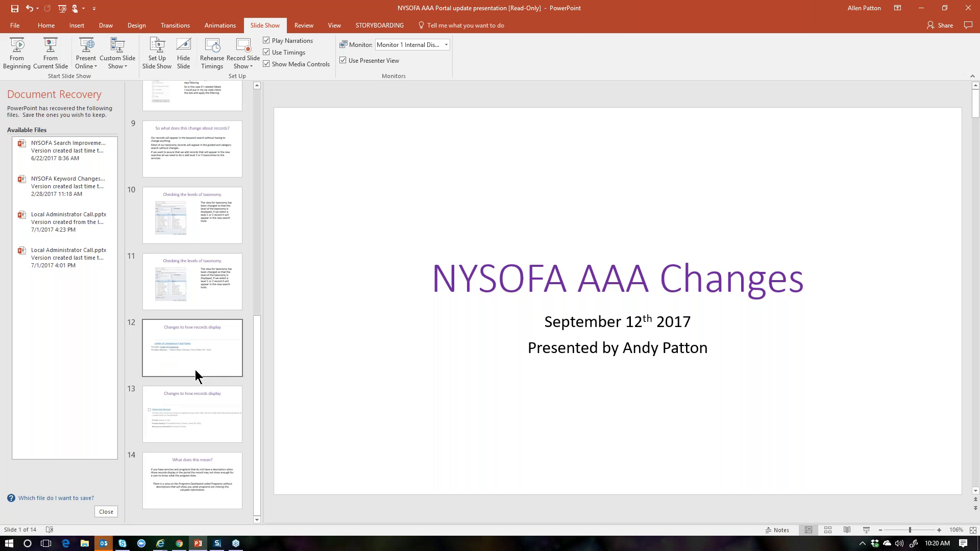
pyautogui.click(190, 474)
pyautogui.click(117, 60)
pyautogui.click(46, 59)
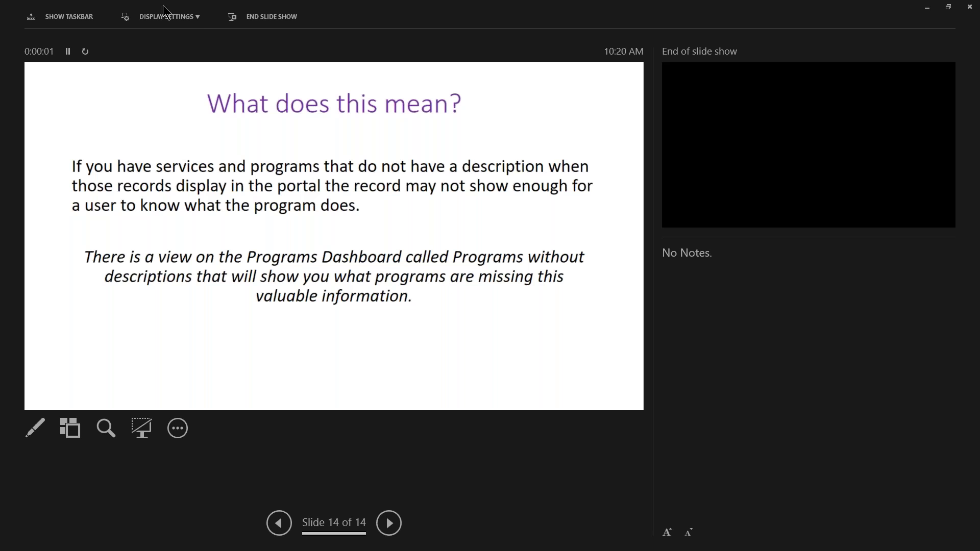
pyautogui.click(162, 16)
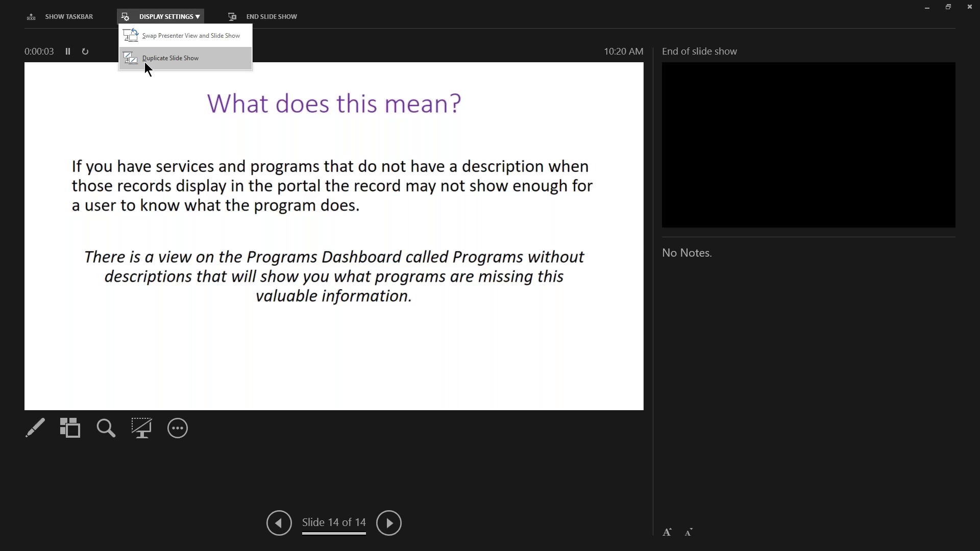
pyautogui.click(153, 36)
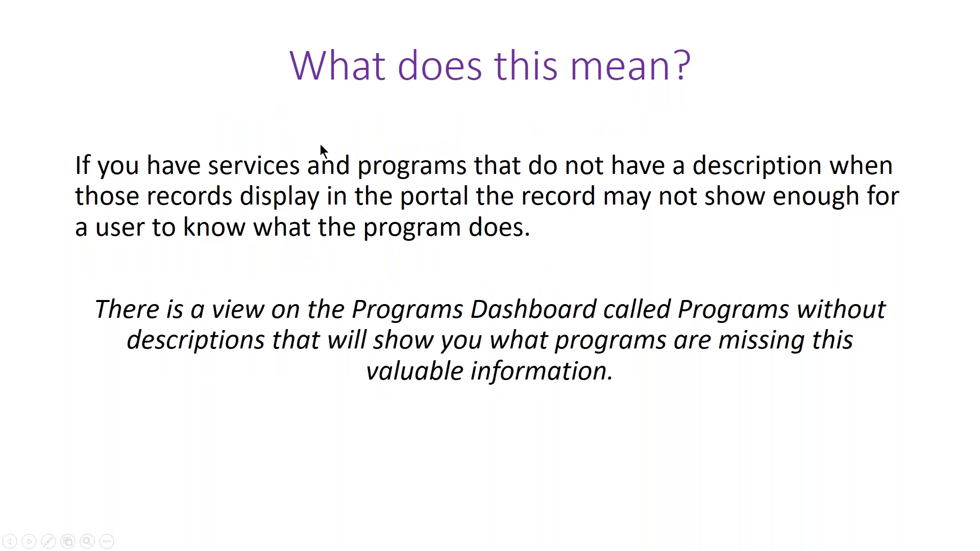
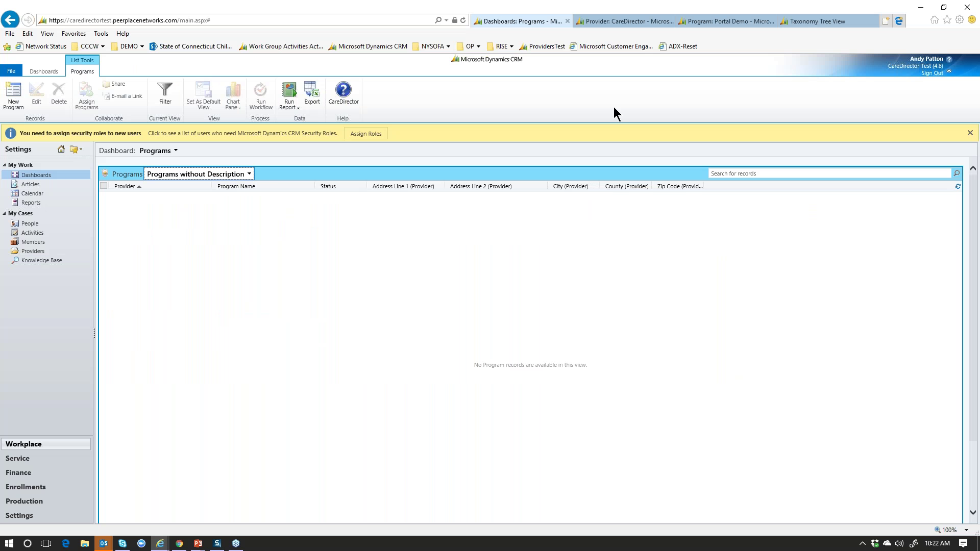
# Return to the Portal Demo program record in the browser and set its status to Waiting for Approval in the General section
pyautogui.click(707, 23)
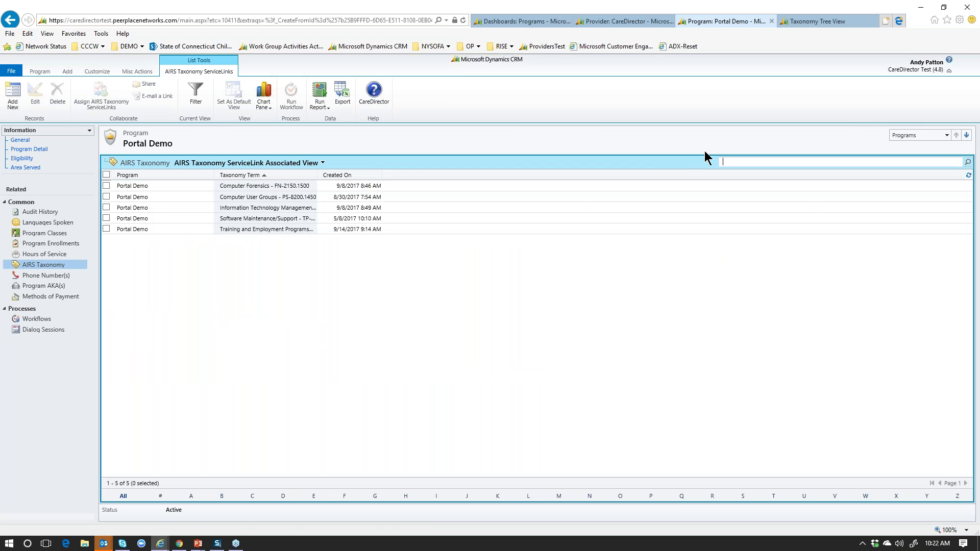
pyautogui.click(20, 140)
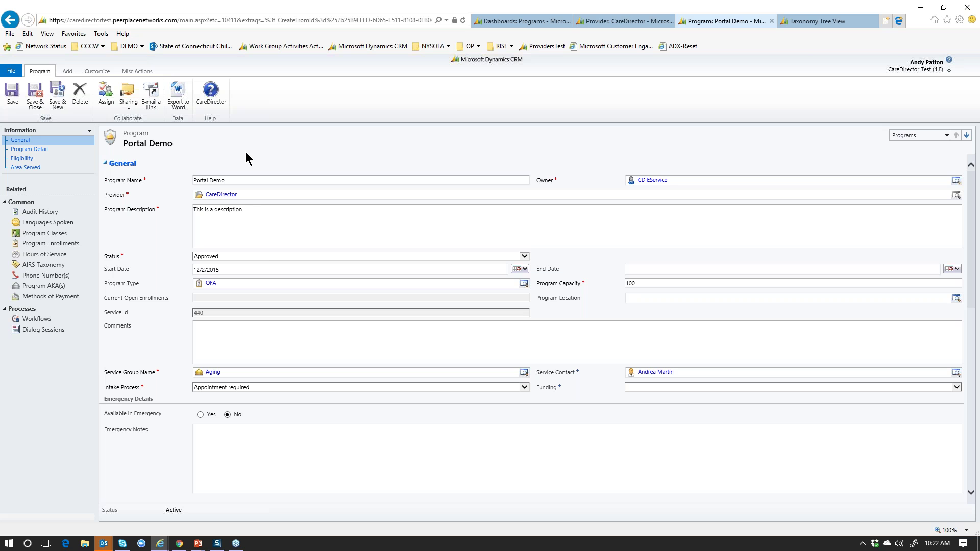
pyautogui.click(267, 257)
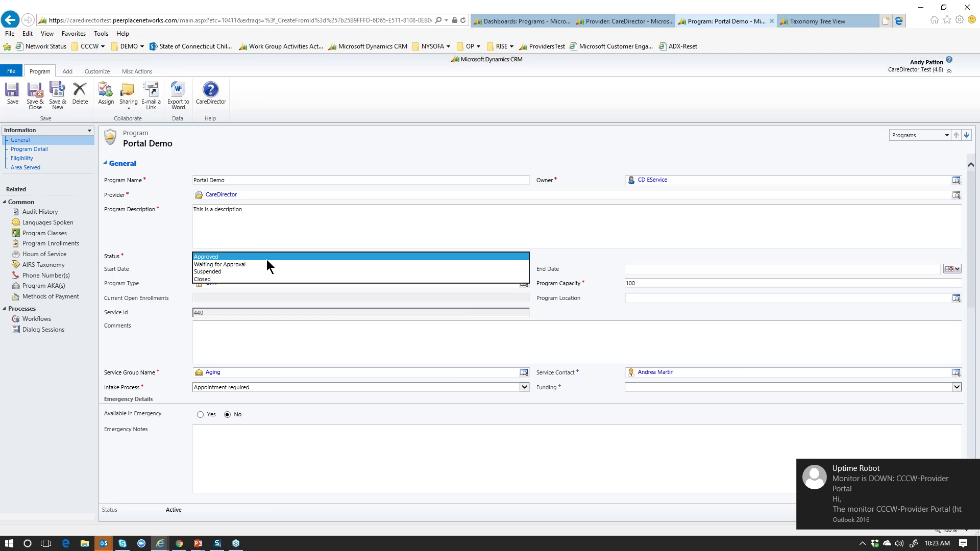
pyautogui.press('Down')
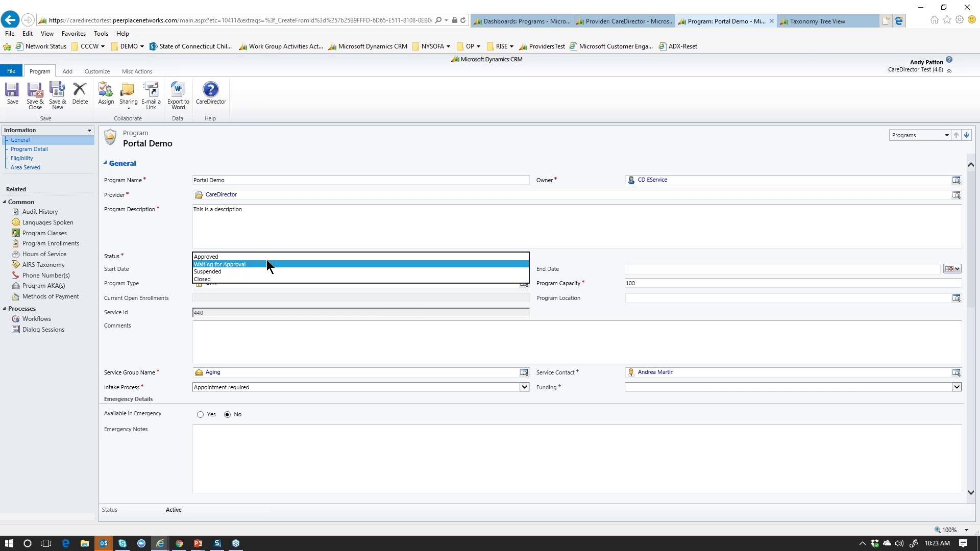
pyautogui.click(268, 262)
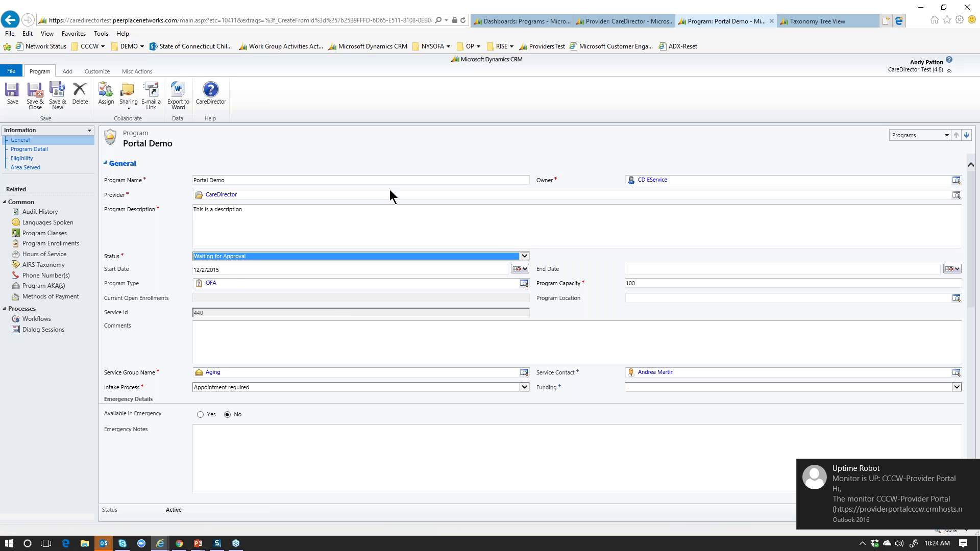
# Review the Portal Demo program's audit history of changed fields, and go back to its General section
pyautogui.click(41, 212)
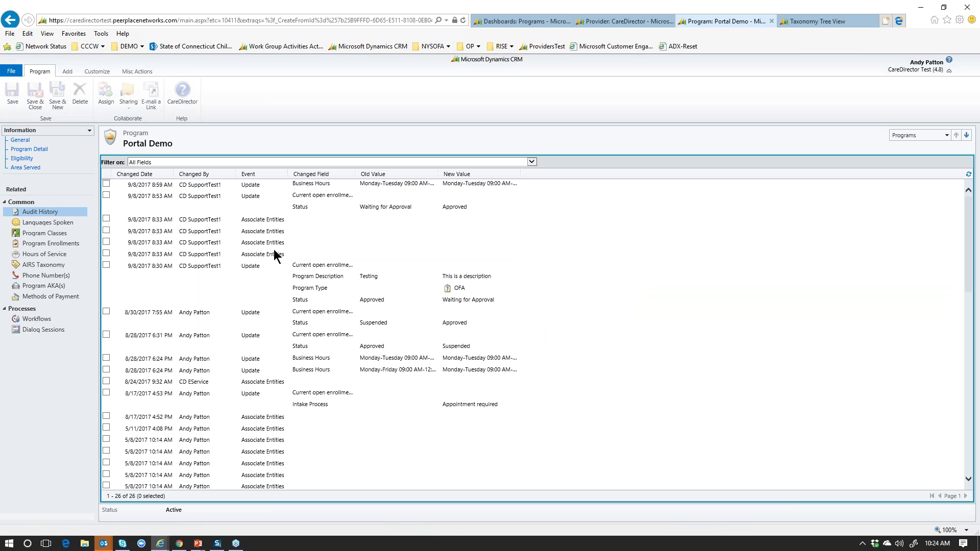
pyautogui.click(288, 188)
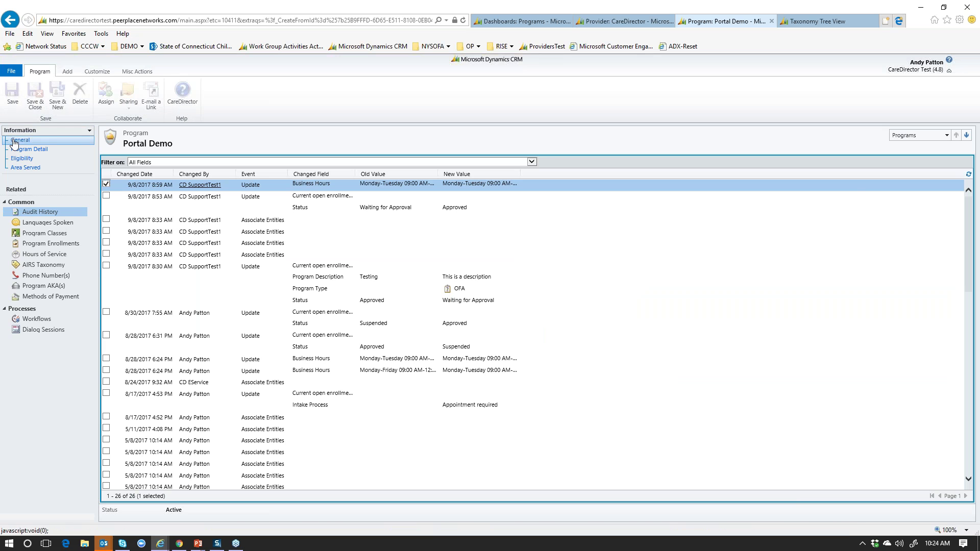
pyautogui.click(21, 140)
# Set the Portal Demo program's status back to Approved
pyautogui.click(240, 257)
pyautogui.click(214, 255)
pyautogui.click(219, 250)
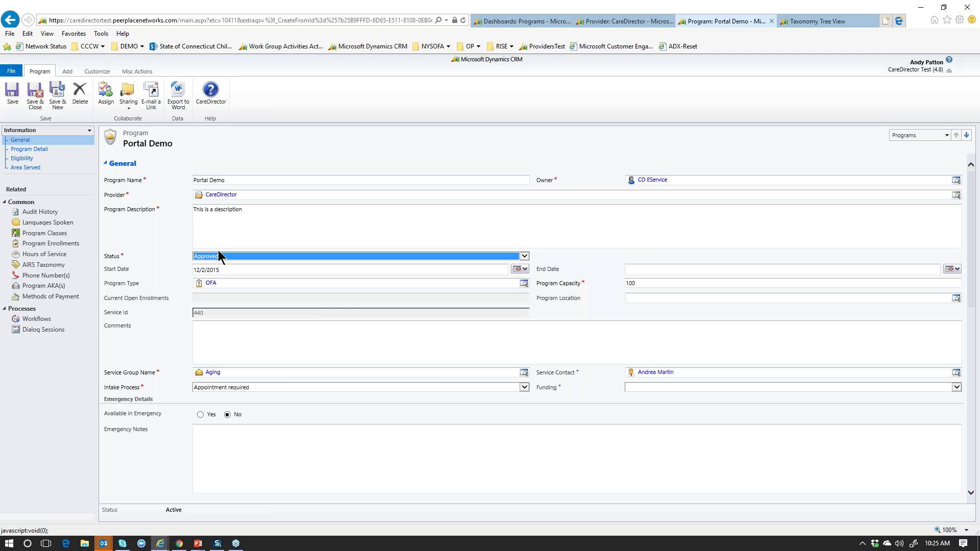
# Close the program, Taxonomy Tree View and provider tabs, and briefly check the Todays Agenda slide in PowerPoint
pyautogui.click(772, 20)
pyautogui.click(772, 20)
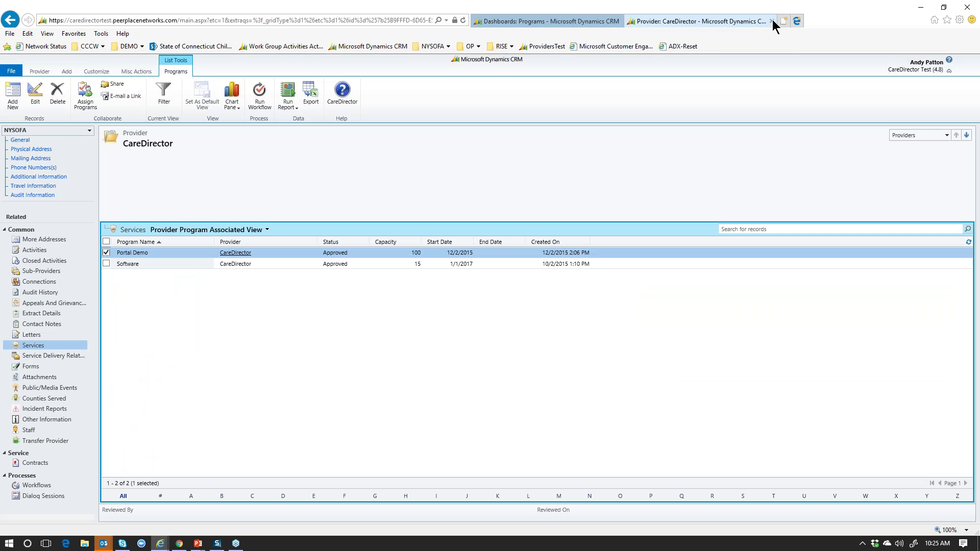
pyautogui.click(772, 21)
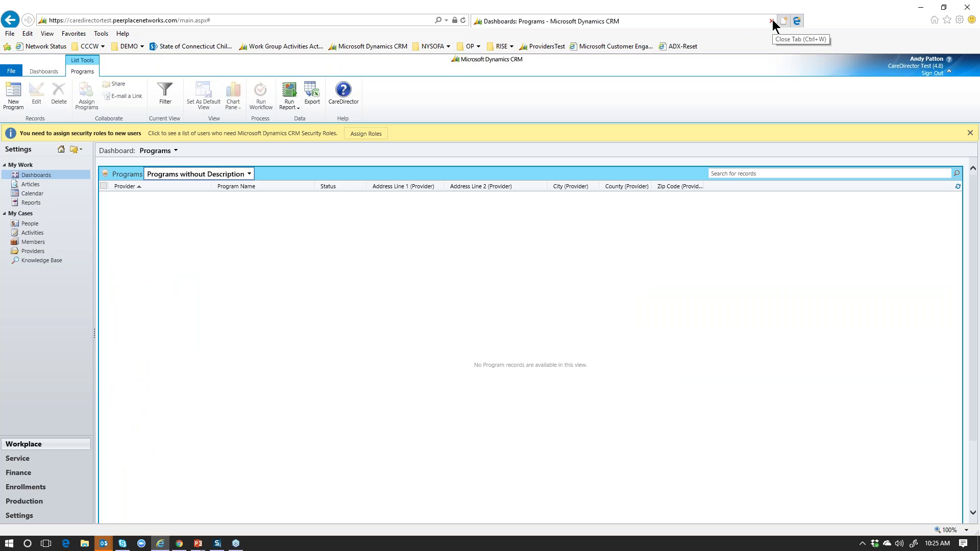
pyautogui.hotkey('alt', 'Tab')
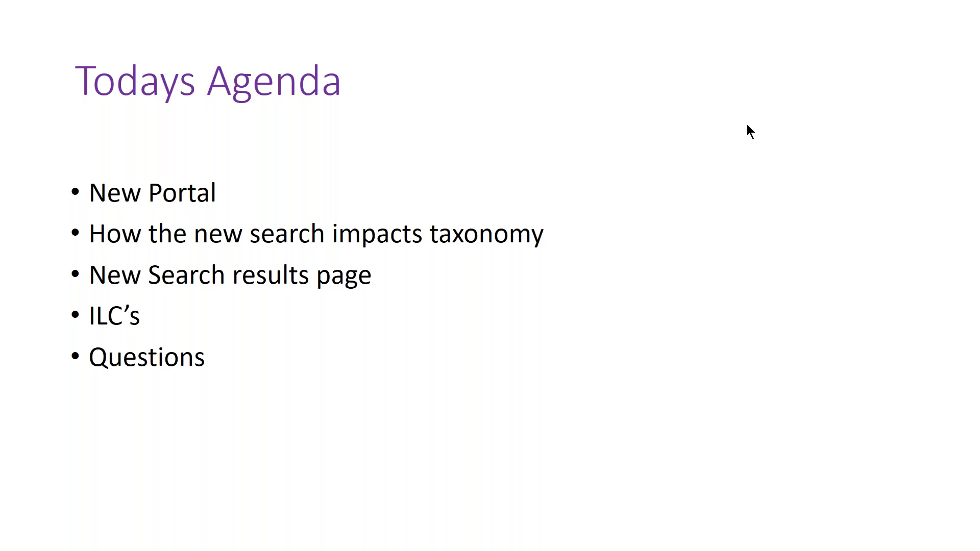
pyautogui.hotkey('alt', 'Tab')
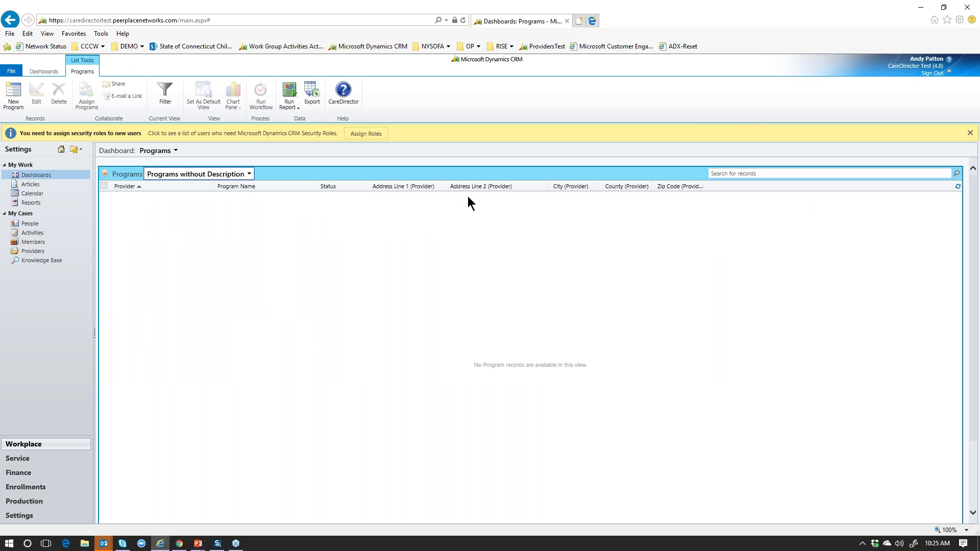
# Search the Providers list for "caredire" and open the CareDirector provider record
pyautogui.click(33, 251)
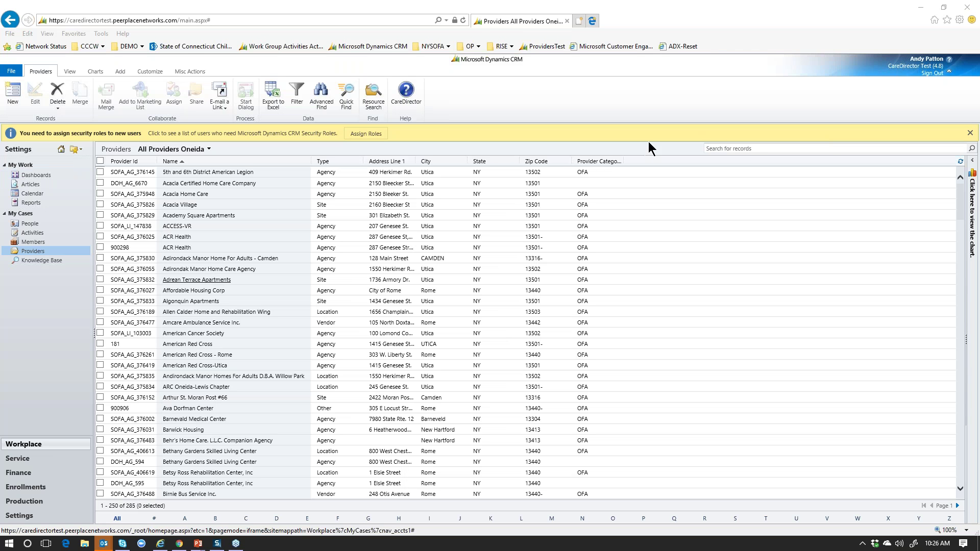
pyautogui.click(735, 148)
pyautogui.write('caredire')
pyautogui.press('Return')
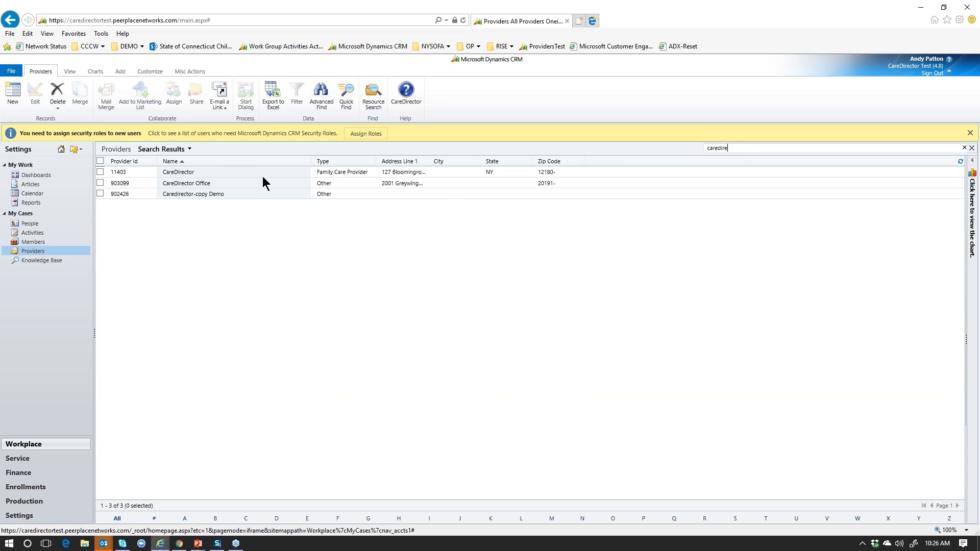
pyautogui.doubleClick(231, 172)
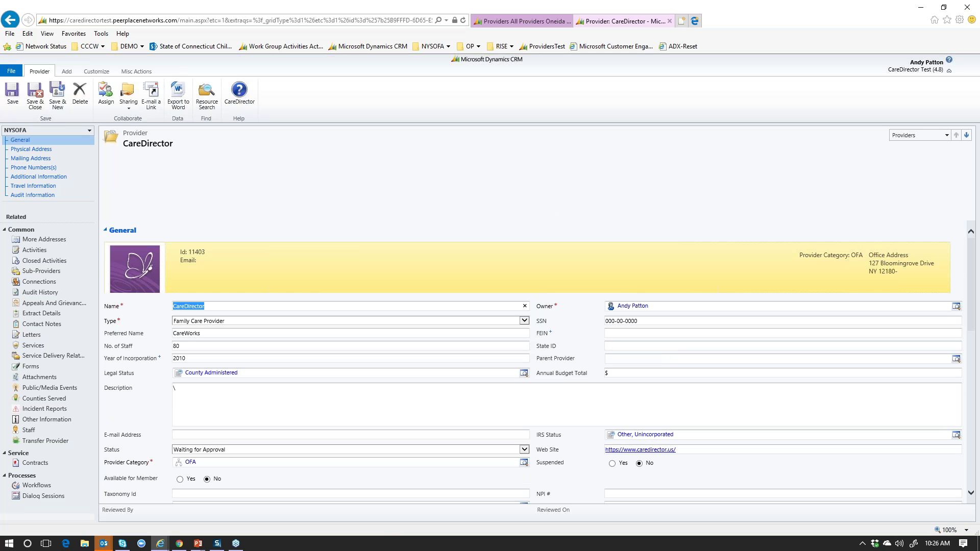
# Examine the provider's primary phone entry in the Phone Number(s) section
pyautogui.scroll(-5, 347, 257)
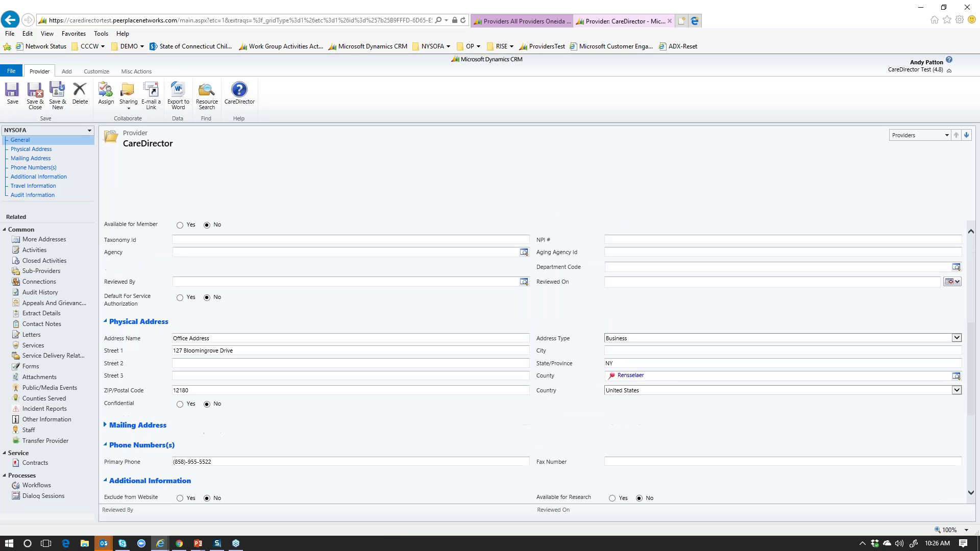
pyautogui.scroll(-3, 324, 348)
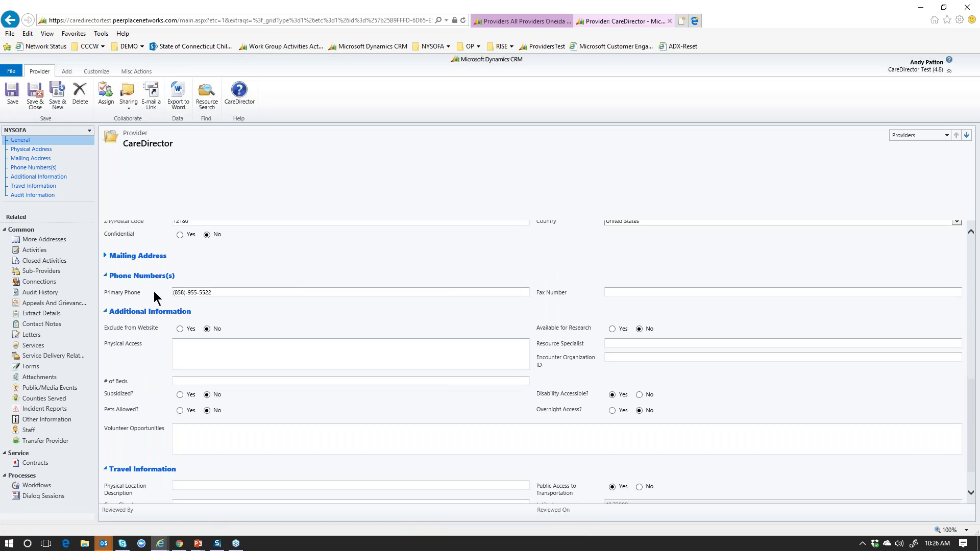
pyautogui.click(214, 292)
pyautogui.moveTo(260, 294); pyautogui.dragTo(124, 287)
# Open the Portal Demo program from the provider's services and display its list of phone numbers
pyautogui.click(33, 346)
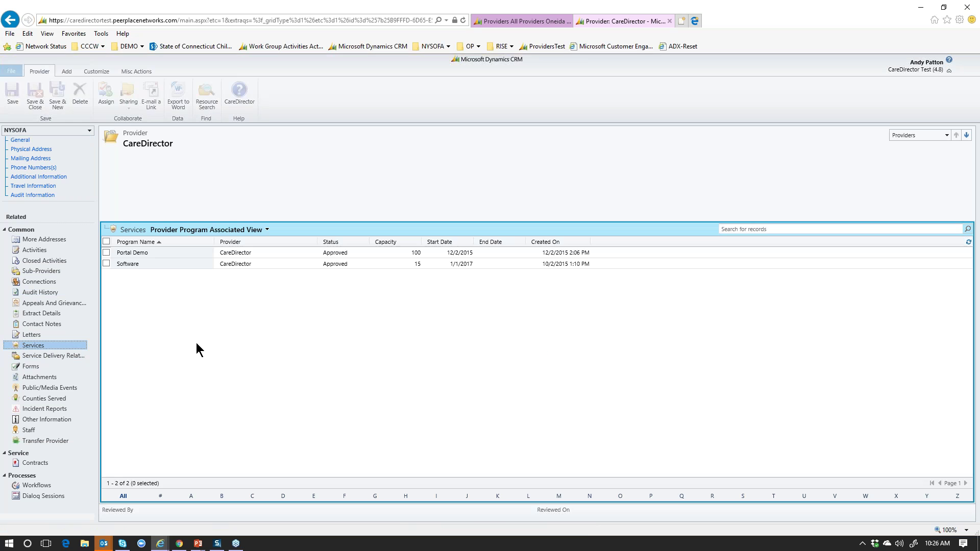
pyautogui.doubleClick(171, 253)
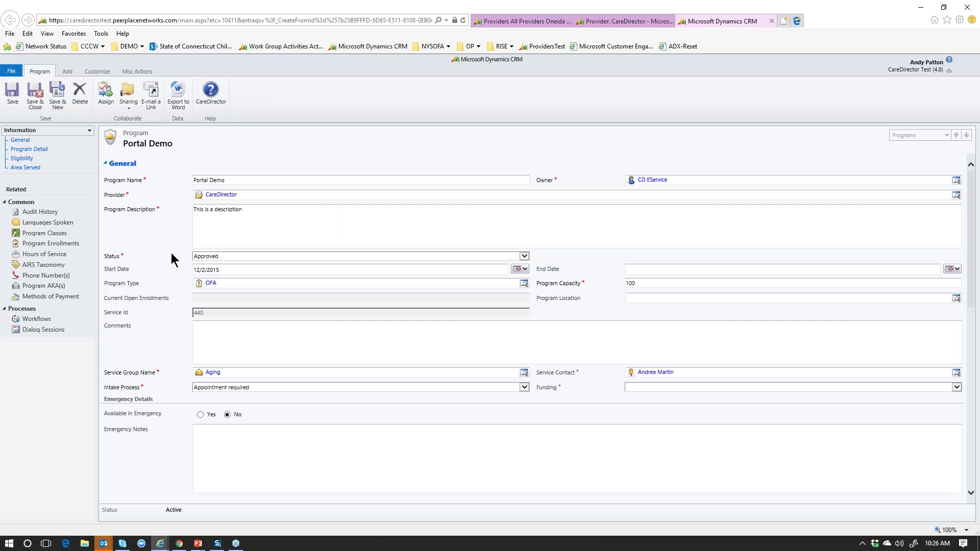
pyautogui.click(32, 275)
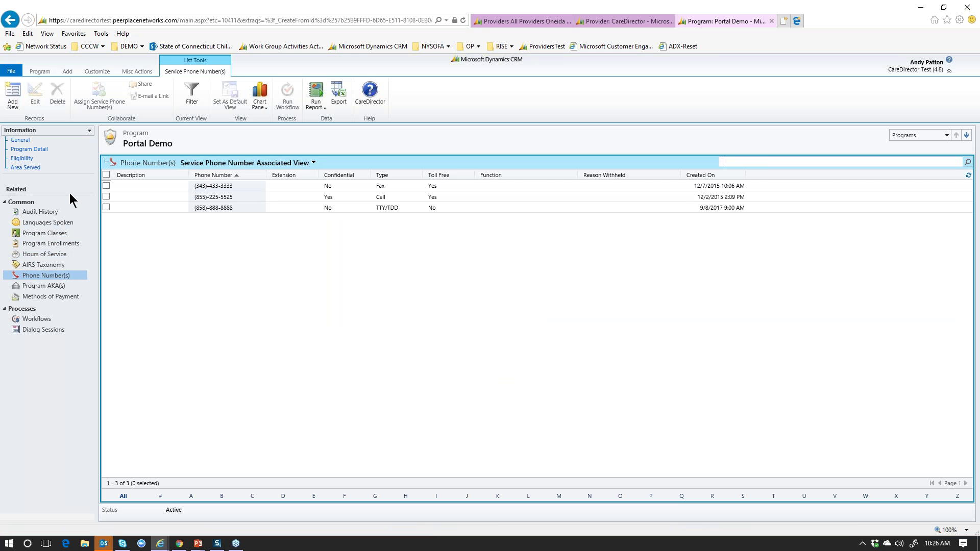